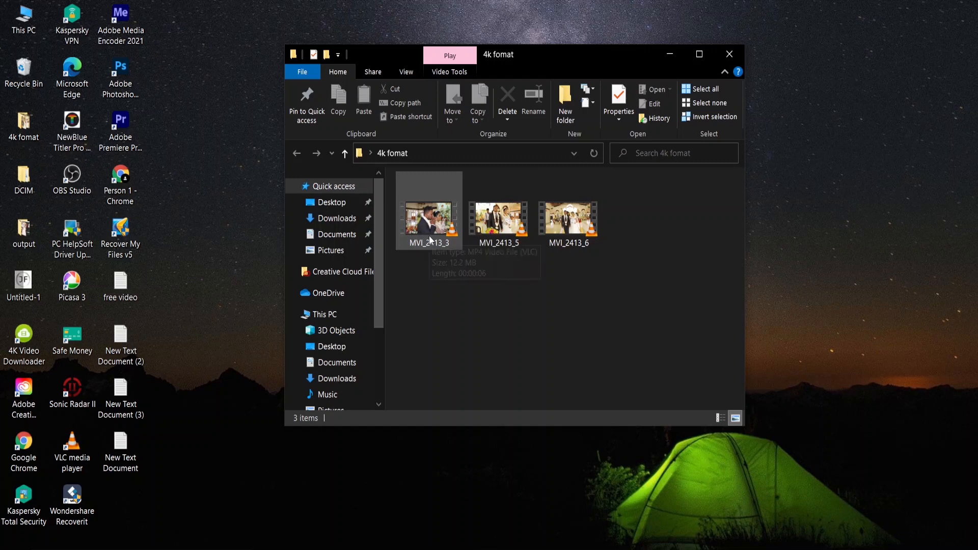
Open the properties of an MVI_2413 clip and review its video frame width, height and frame rate.
click(429, 236)
right_click(429, 236)
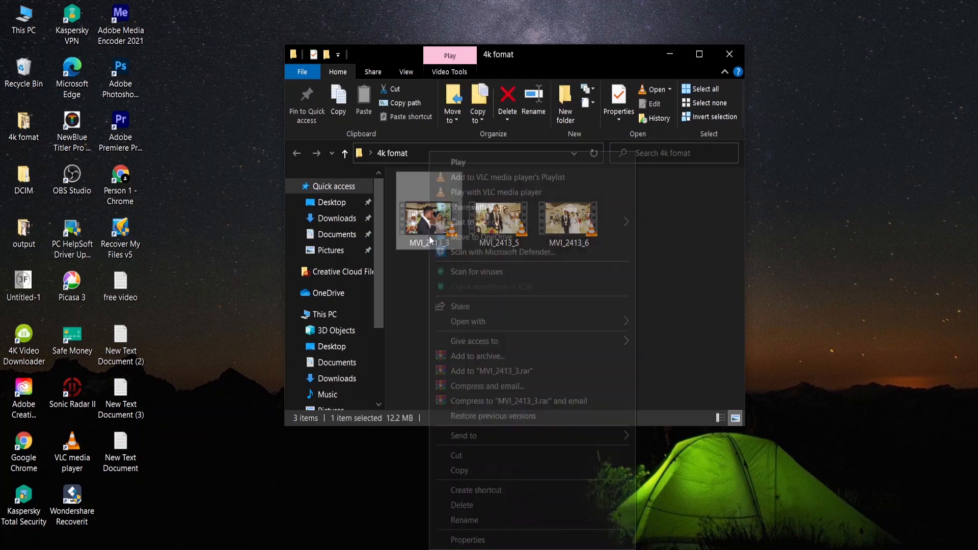
click(464, 541)
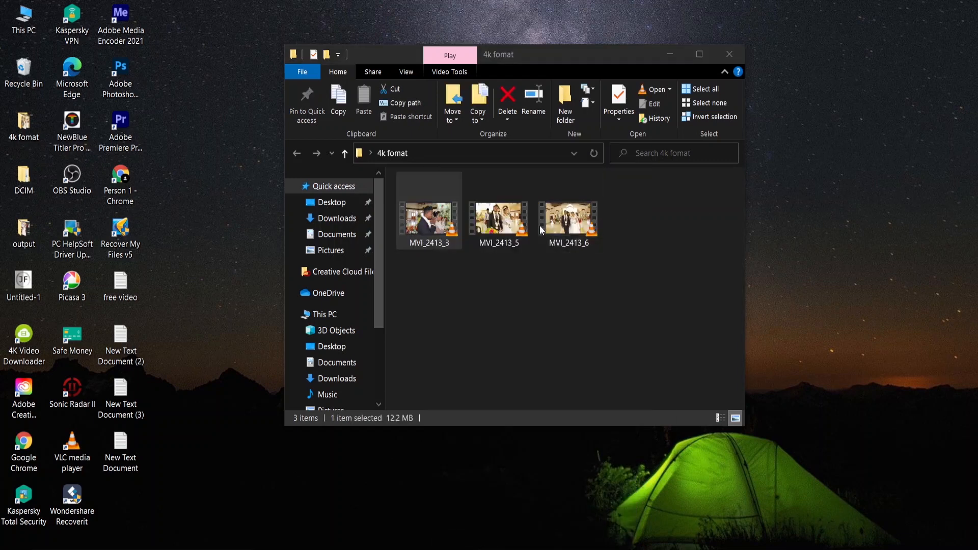
click(521, 241)
drag(585, 199, 584, 113)
drag(581, 224, 610, 113)
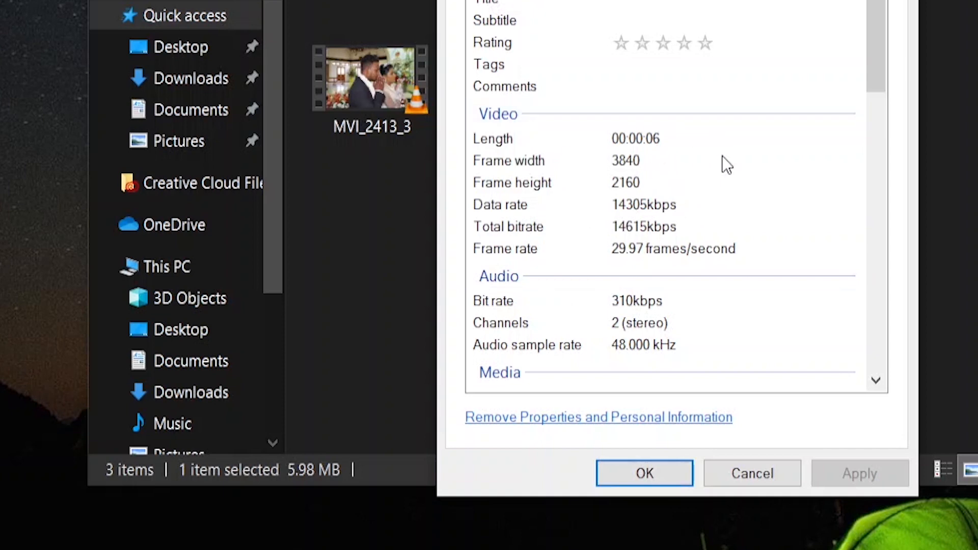
key(Escape)
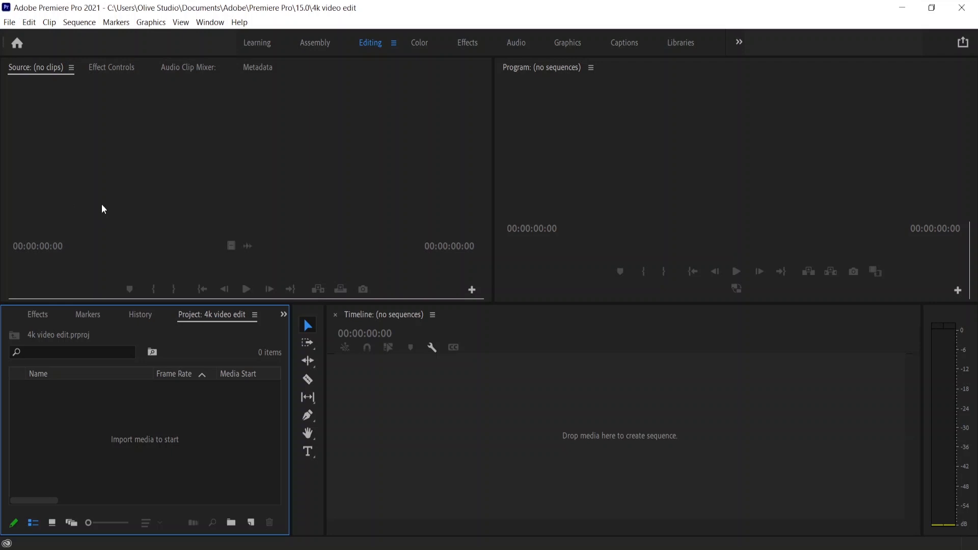
Start a new project and enable ingest in its ingest settings.
click(10, 22)
mouse_move(11, 38)
click(197, 36)
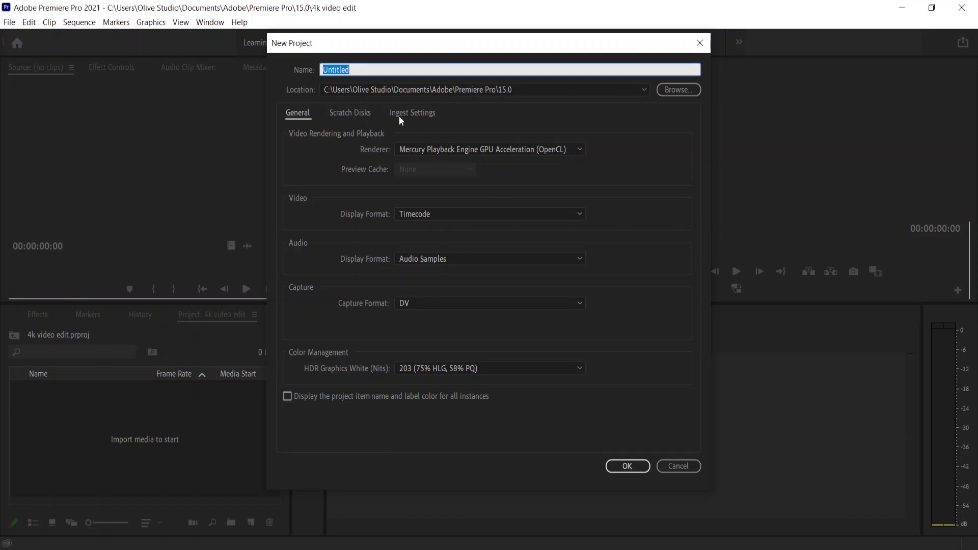
click(419, 114)
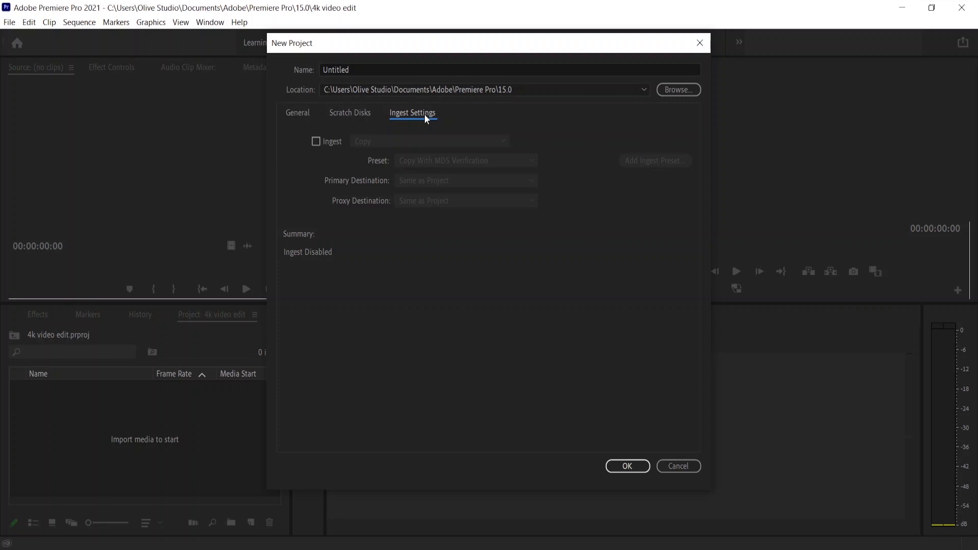
click(317, 141)
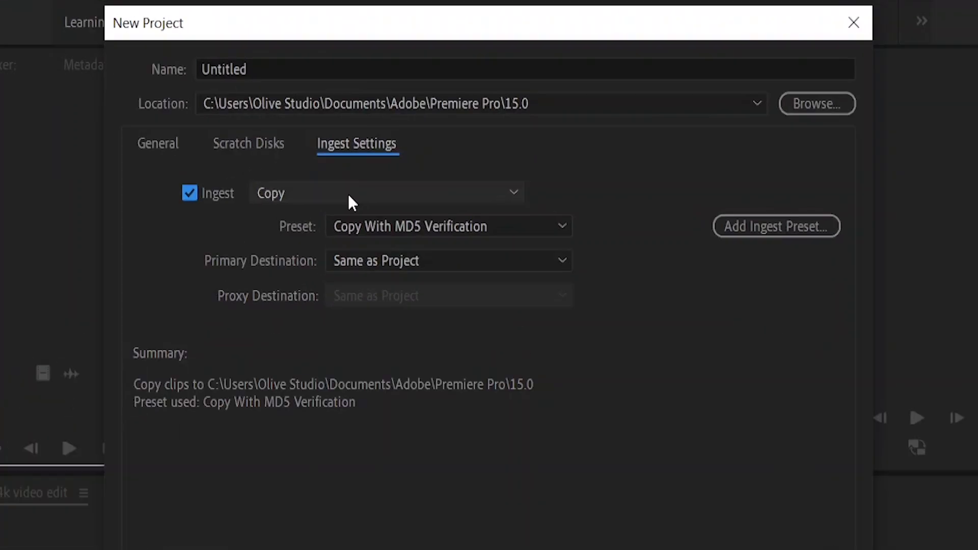
Set the ingest mode to Create Proxies, keeping the H.264 Low Resolution Proxy preset.
click(349, 198)
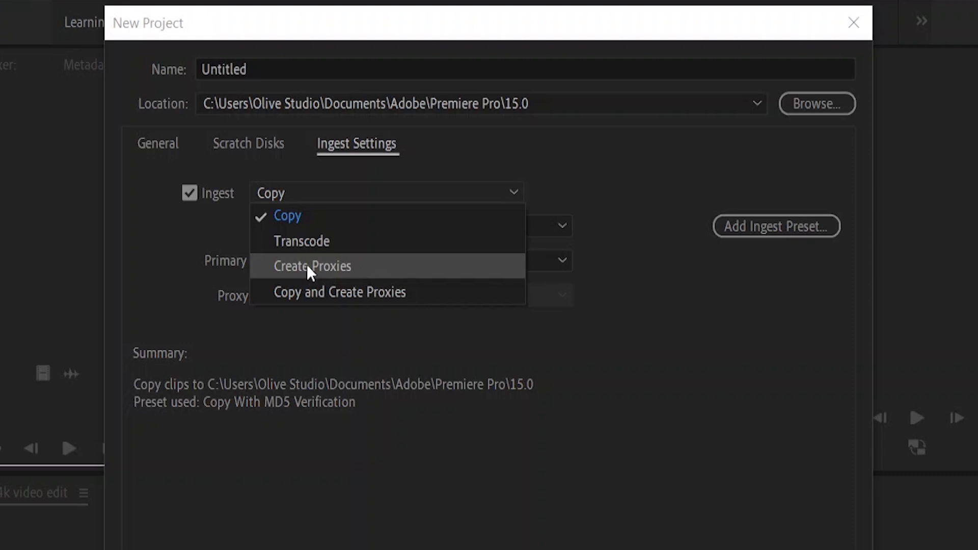
click(337, 265)
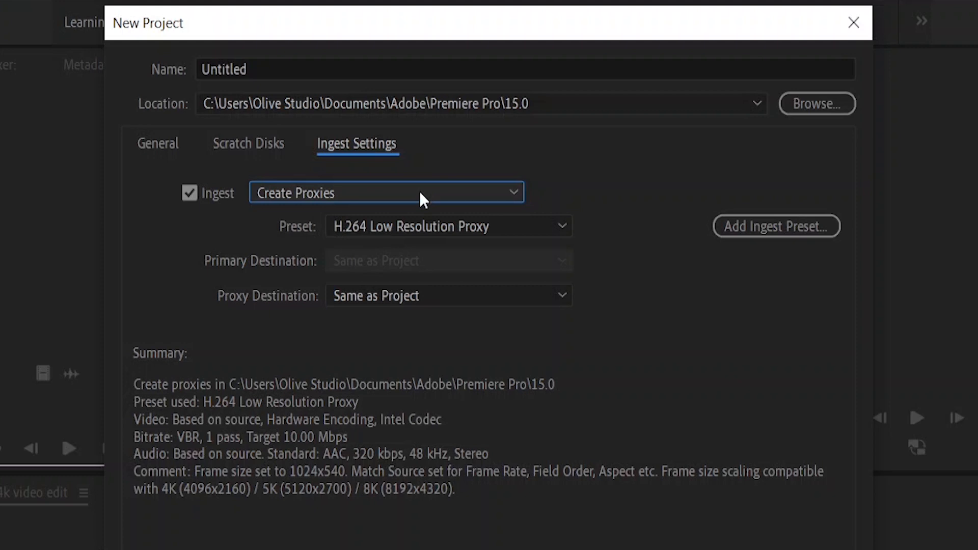
click(276, 195)
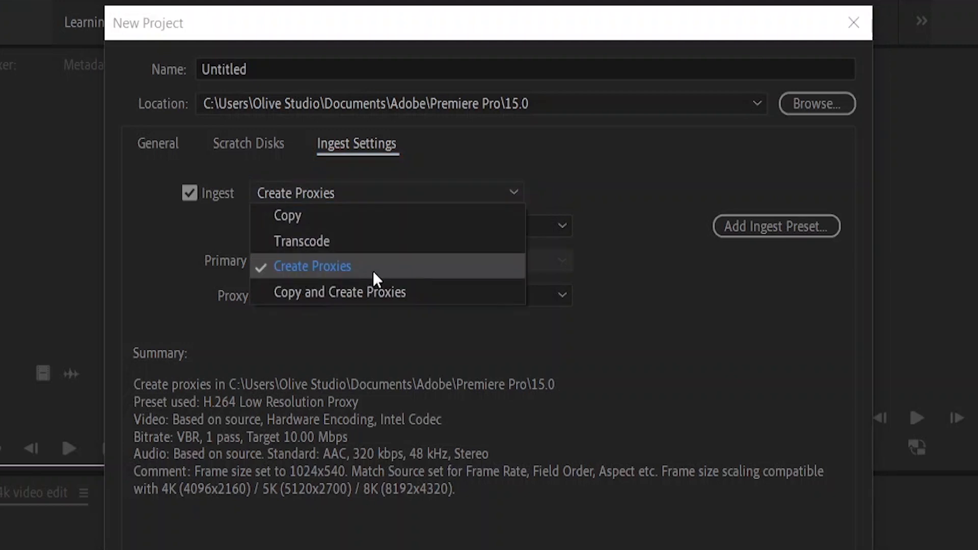
click(345, 270)
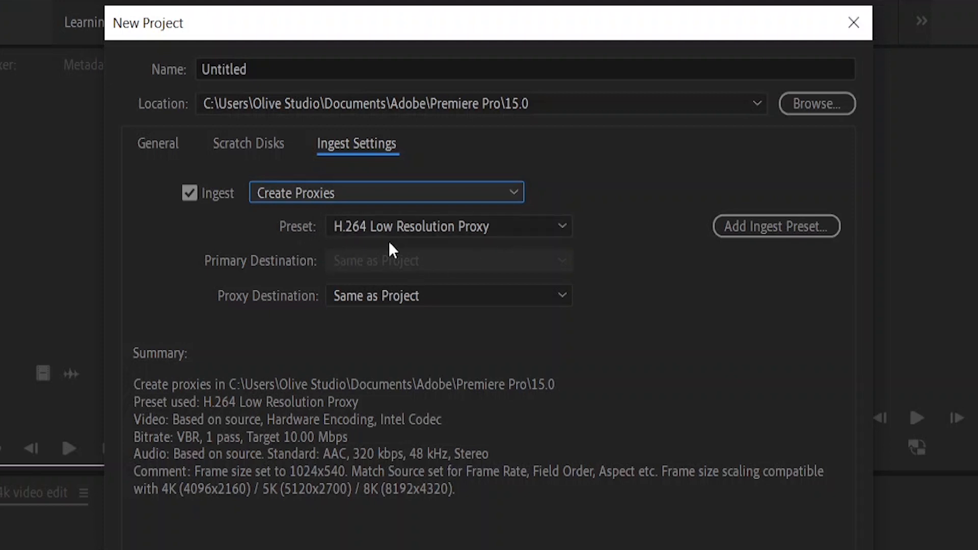
click(513, 226)
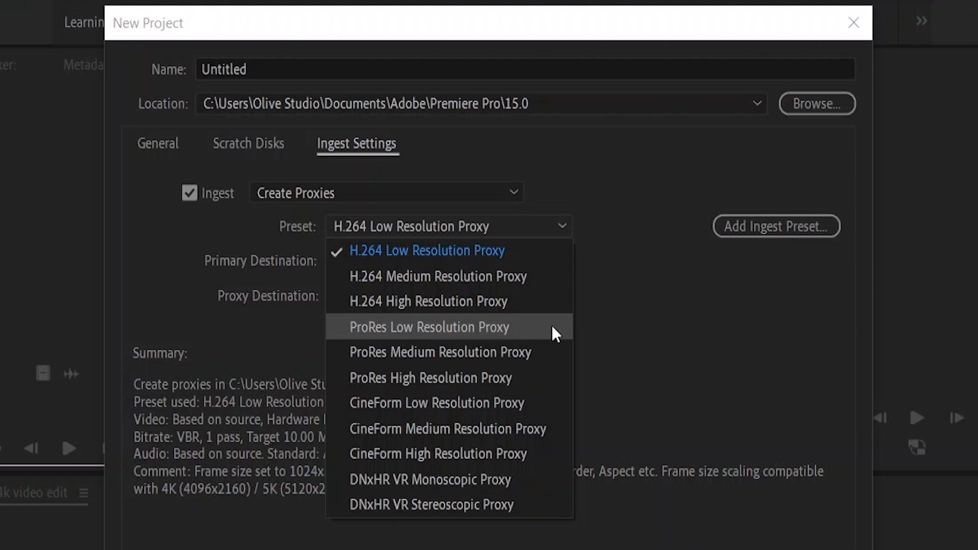
click(415, 226)
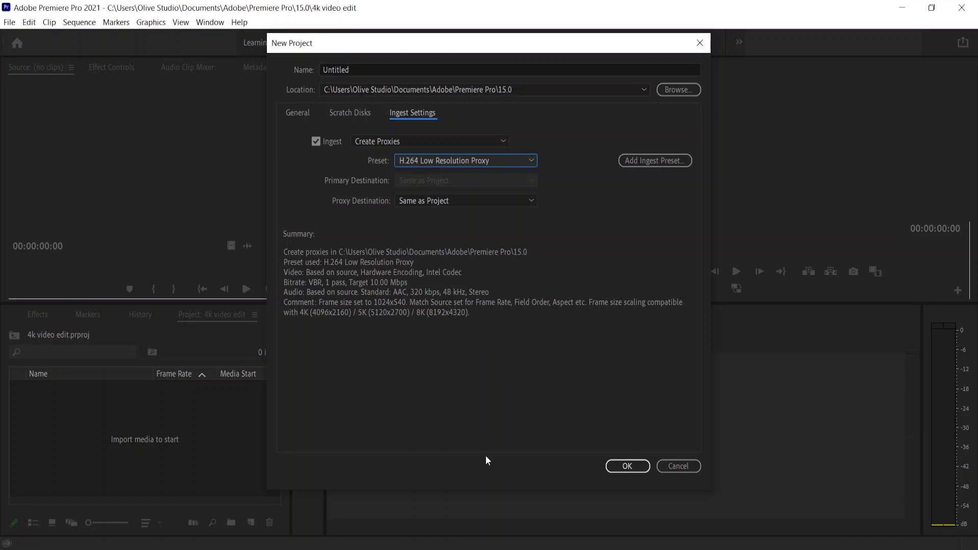
mouse_move(485, 541)
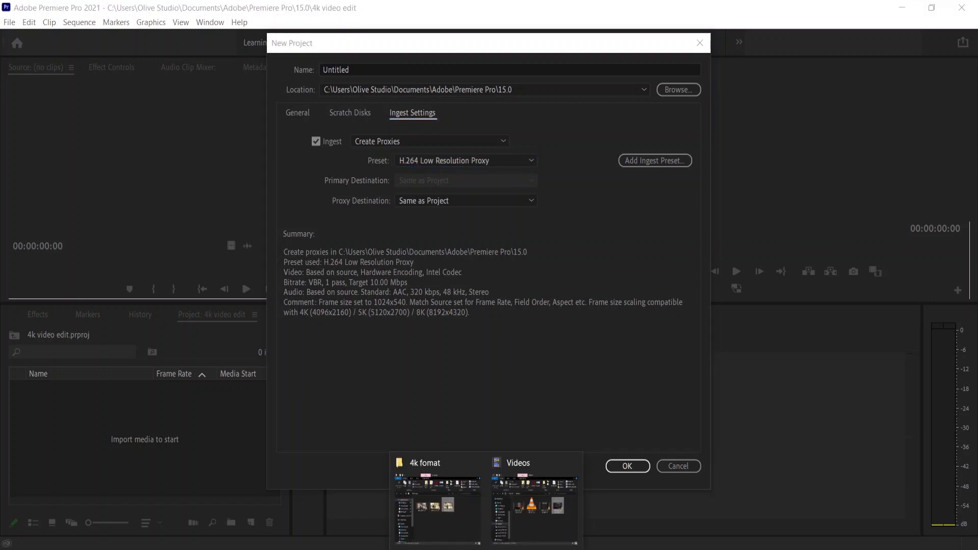
click(460, 514)
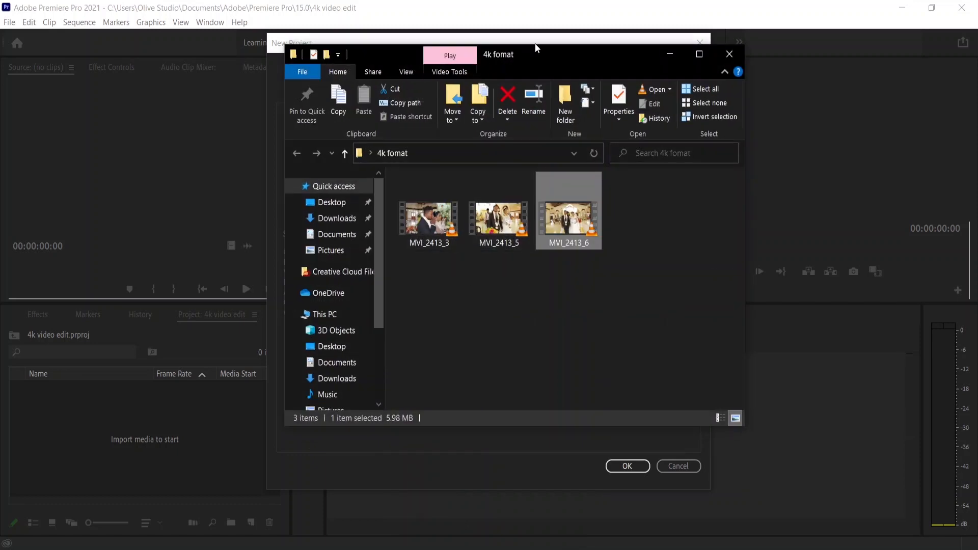
drag(546, 53, 857, 71)
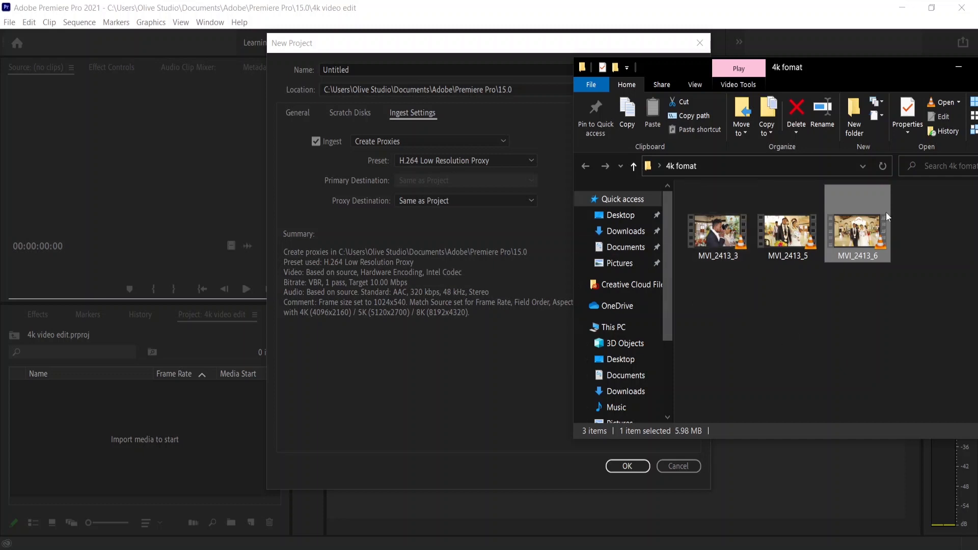
click(463, 42)
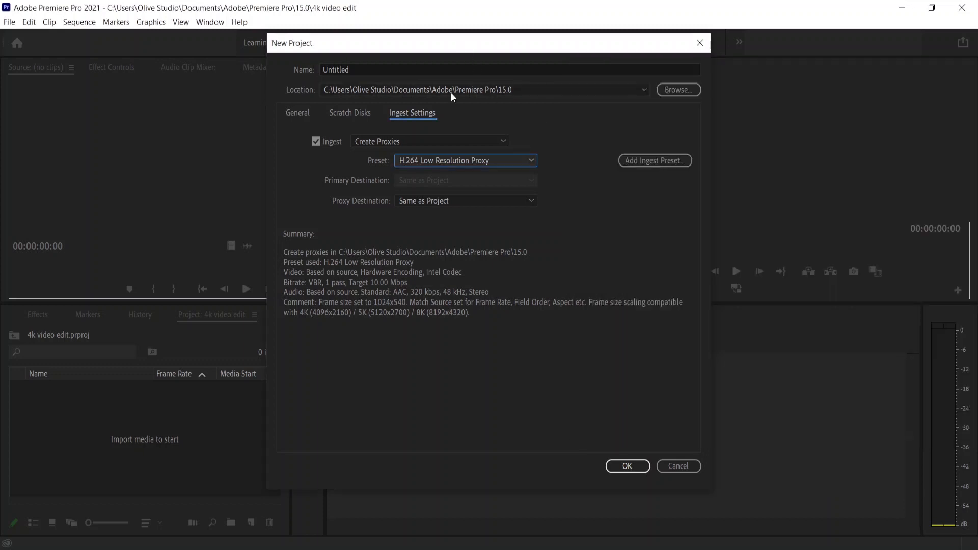
Choose a custom proxy destination and browse to the 4k fomat folder on the Desktop.
click(464, 202)
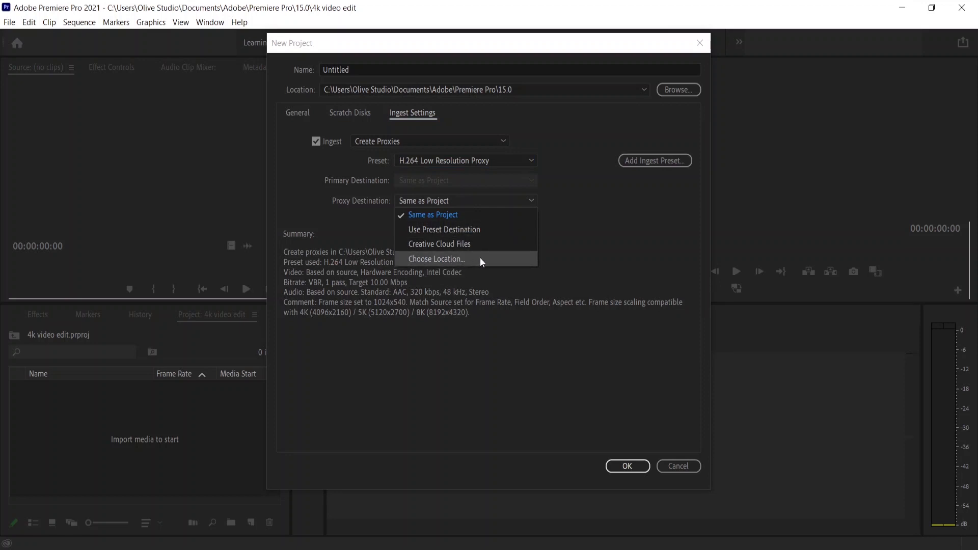
click(464, 259)
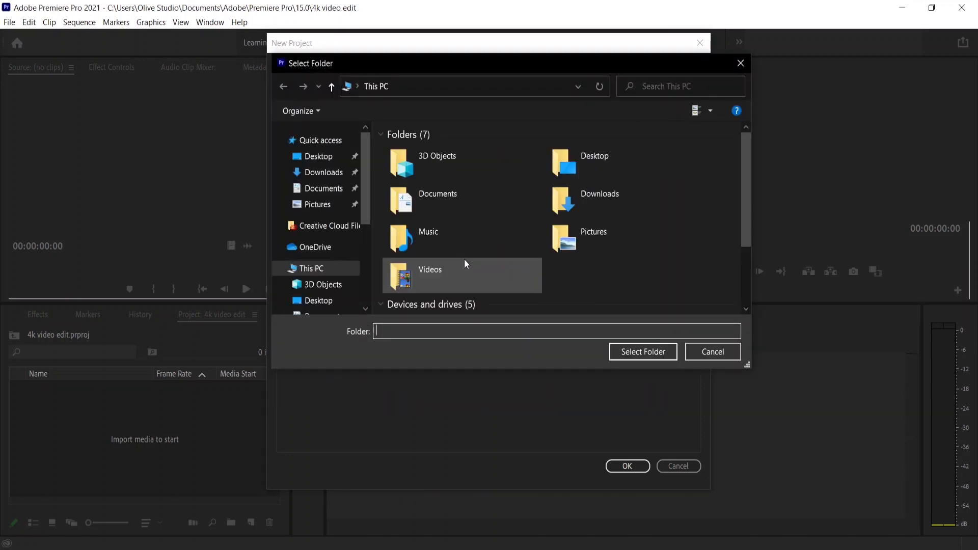
click(319, 159)
double_click(411, 150)
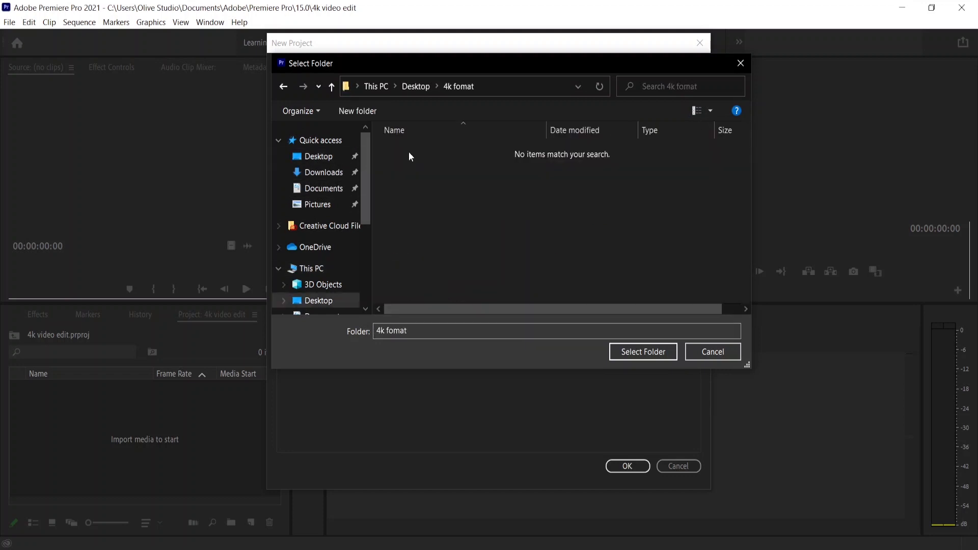
Create a new folder named proxy file inside 4k fomat and select it as the proxy destination.
right_click(476, 225)
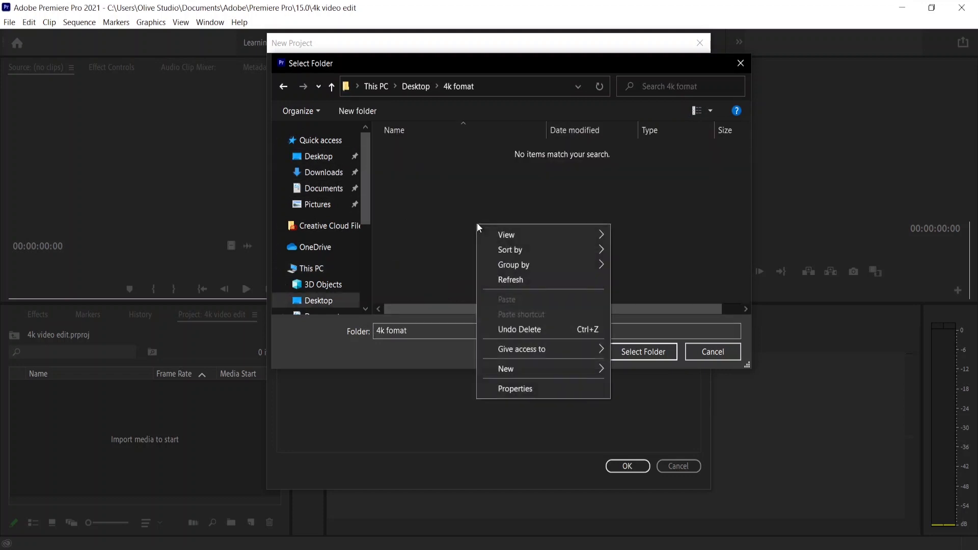
right_click(466, 198)
mouse_move(489, 341)
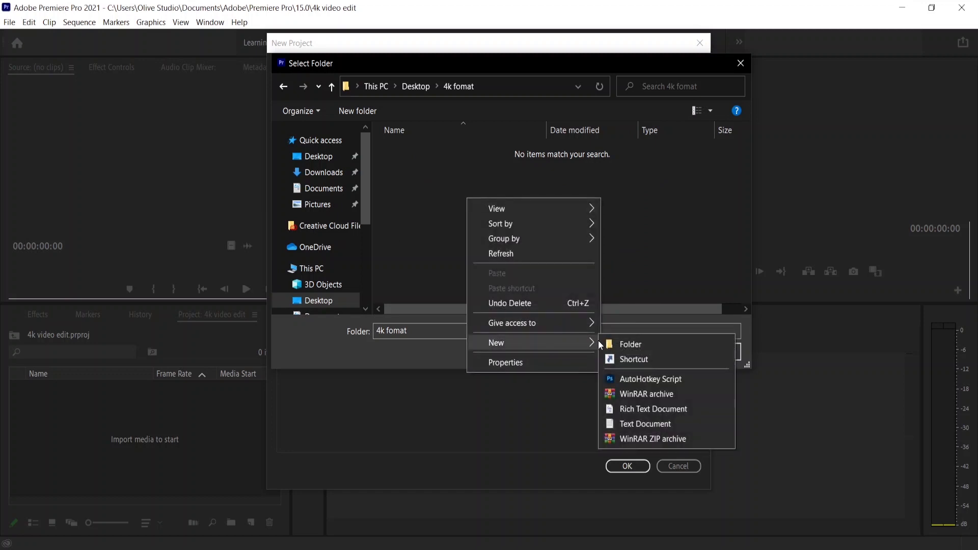
click(626, 342)
text(p)
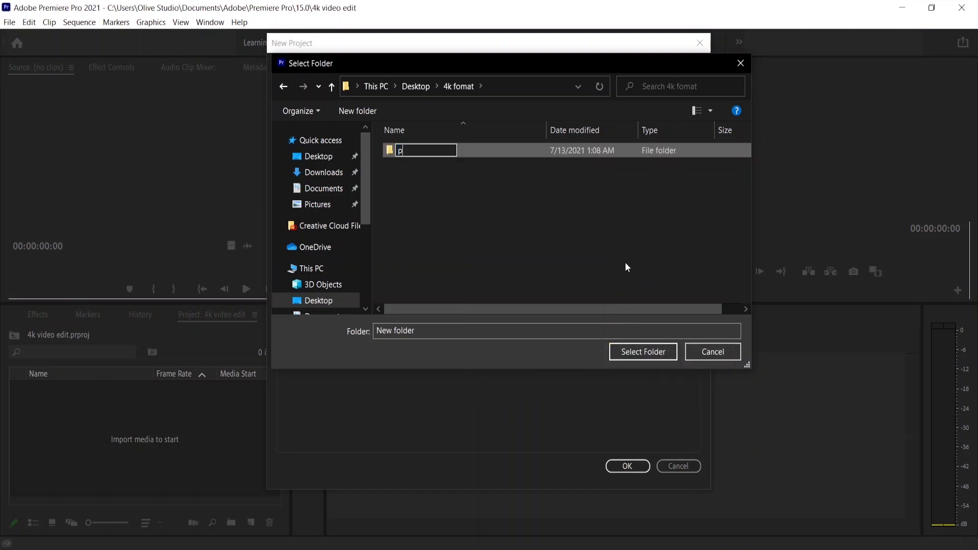
text(roxy file)
key(Return)
click(533, 152)
click(622, 352)
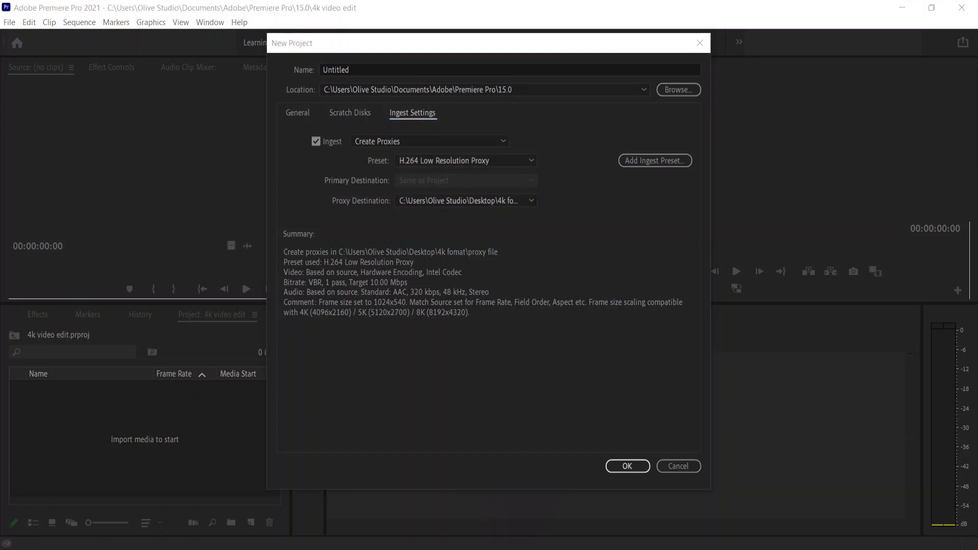
Confirm the new project, accepting to overwrite the existing project of the same name.
click(464, 514)
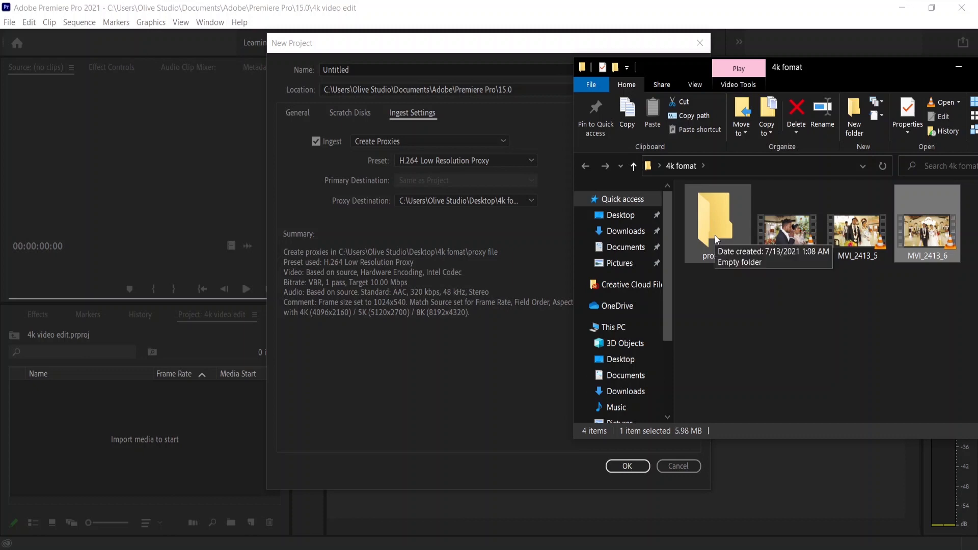
click(442, 42)
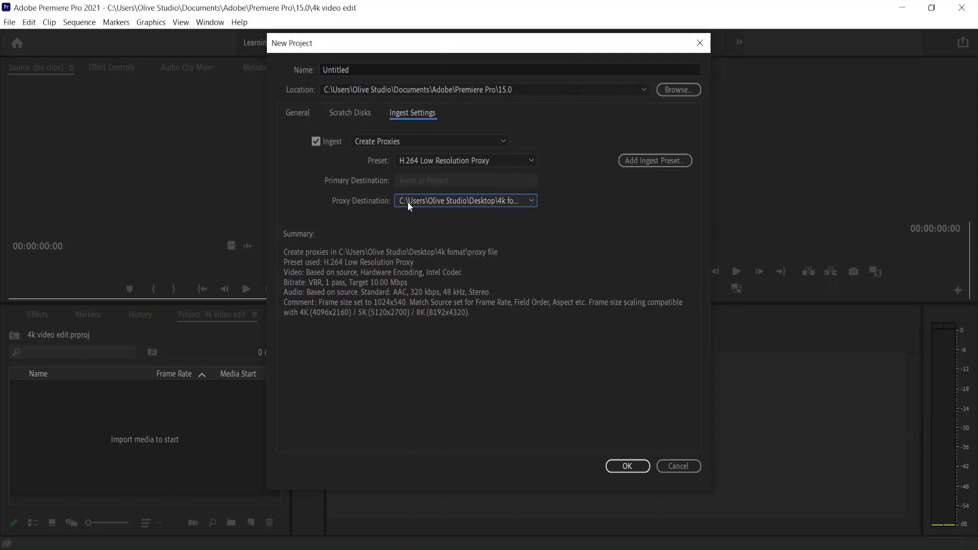
click(625, 467)
click(625, 468)
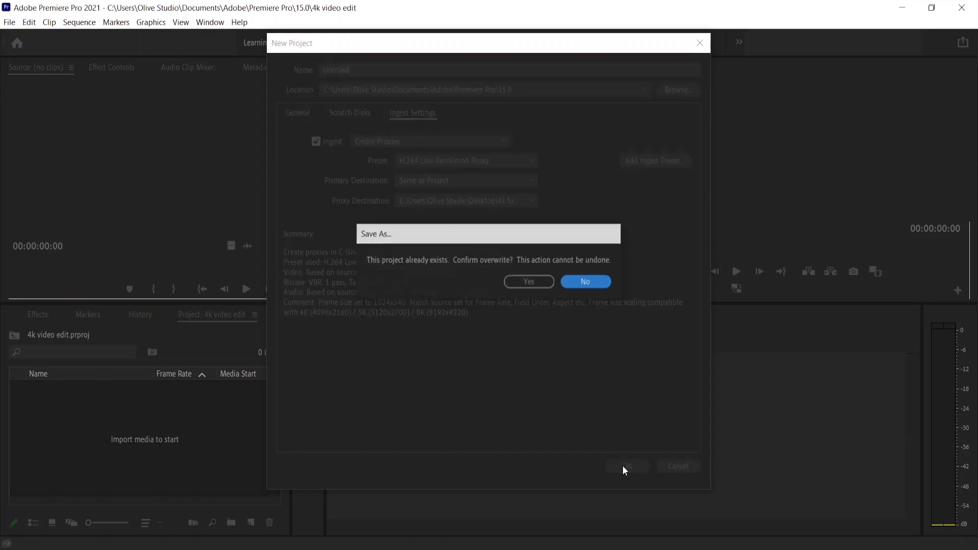
click(539, 285)
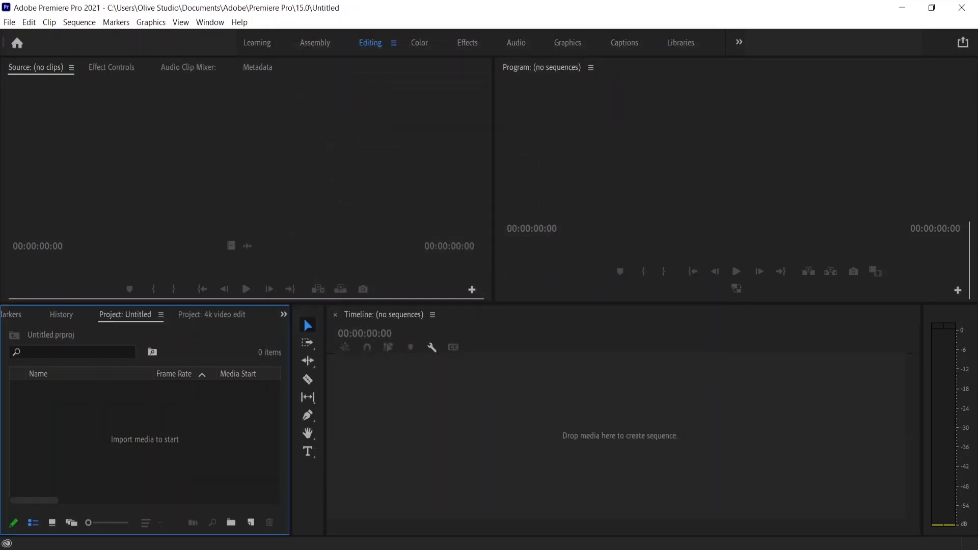
Open the proxy file folder inside 4k fomat to inspect its contents, then return to 4k fomat.
mouse_move(486, 549)
click(454, 491)
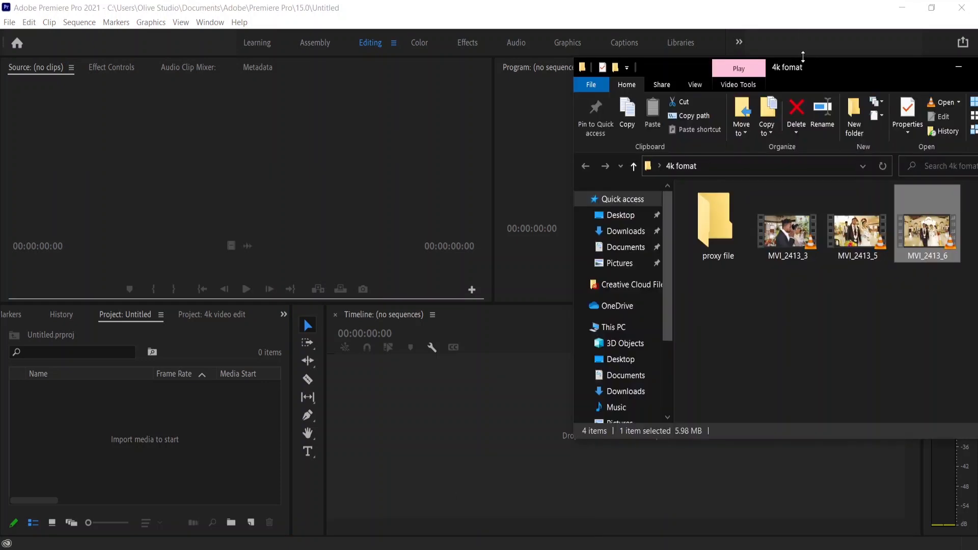
drag(802, 57, 563, 52)
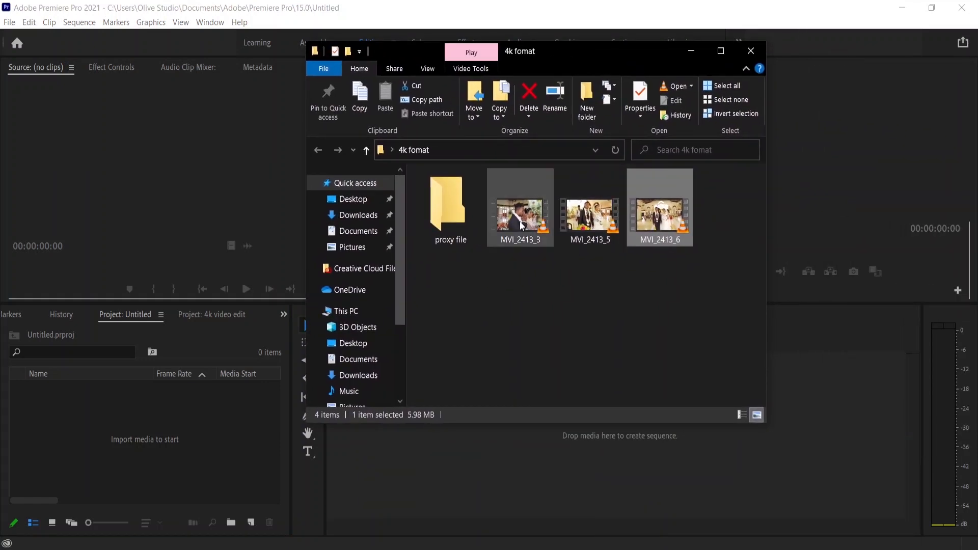
drag(712, 260, 533, 246)
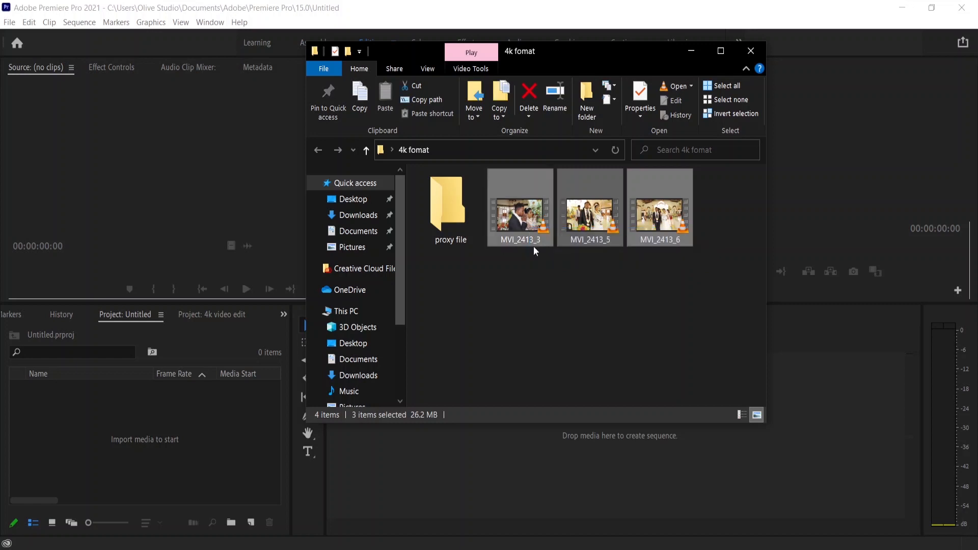
click(459, 234)
double_click(449, 223)
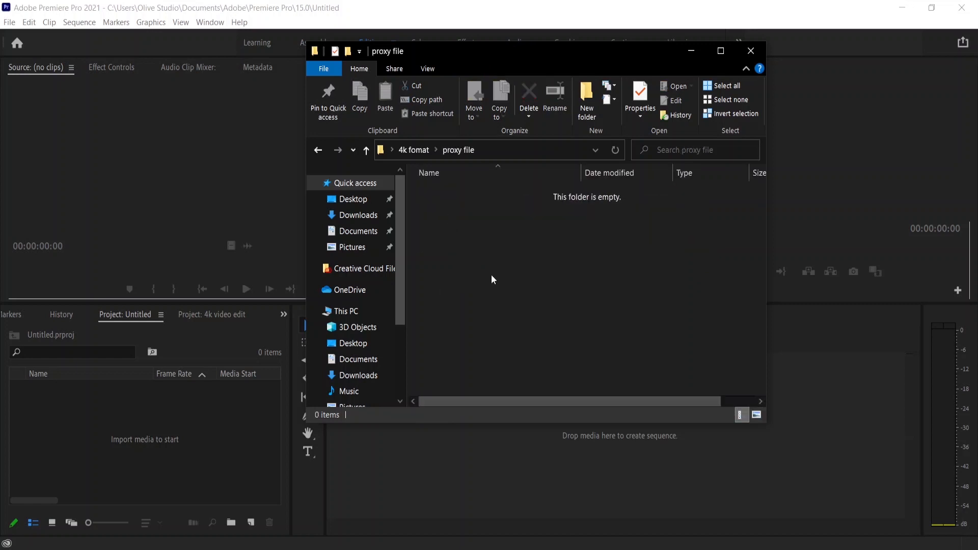
click(366, 153)
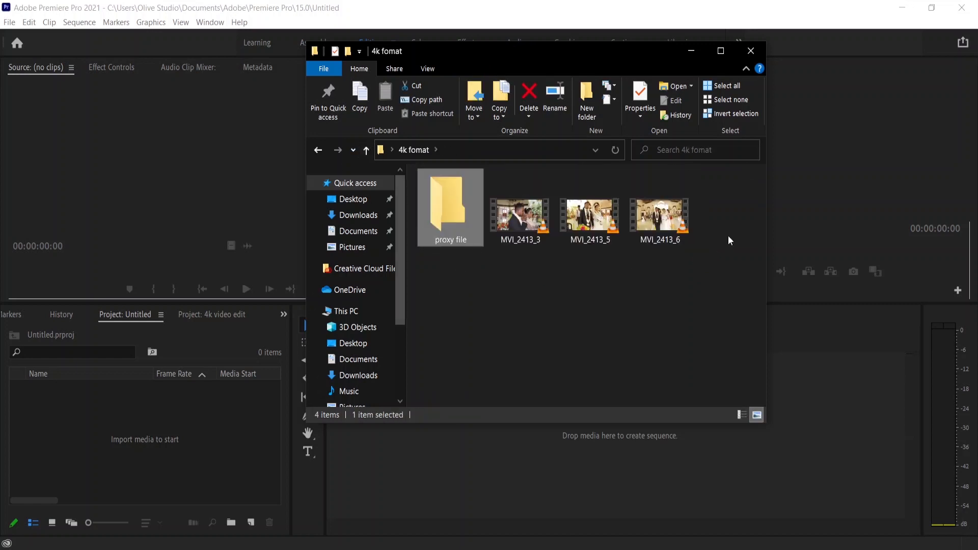
Select the three MVI_2413 clips and import them into the project panel.
drag(730, 225, 521, 230)
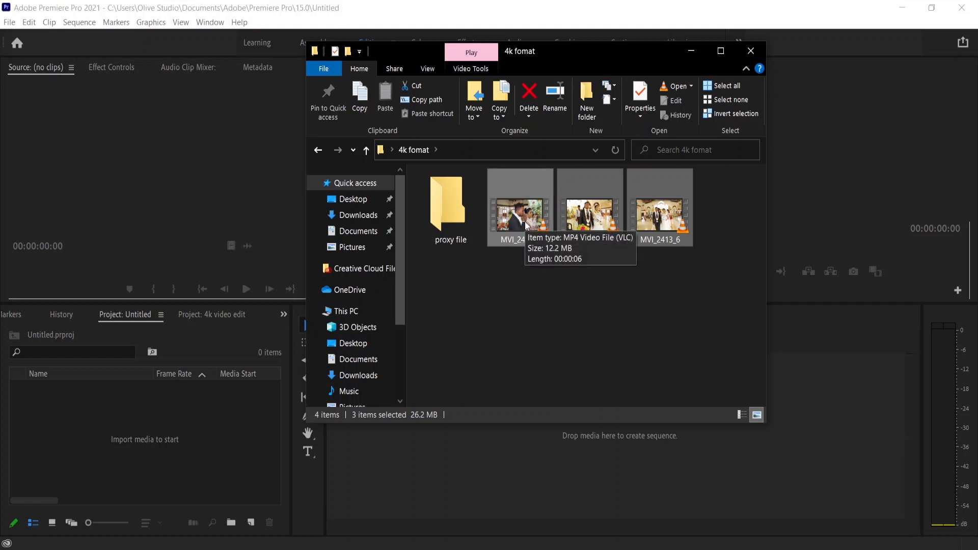
drag(525, 220, 115, 451)
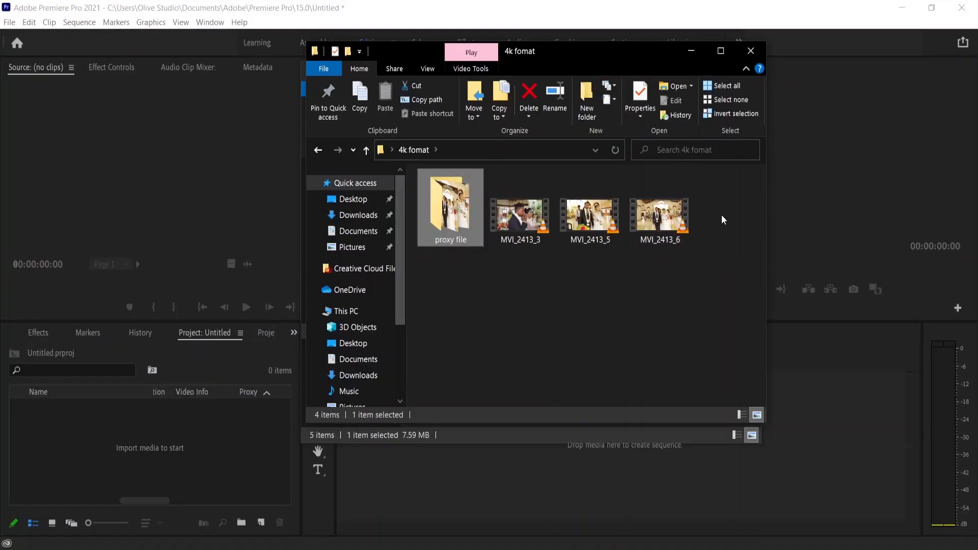
Open the proxy file folder and inspect the Details properties of MVI_2413_3_Proxy, then close the properties dialog.
drag(723, 215, 523, 254)
click(513, 277)
click(458, 227)
double_click(447, 221)
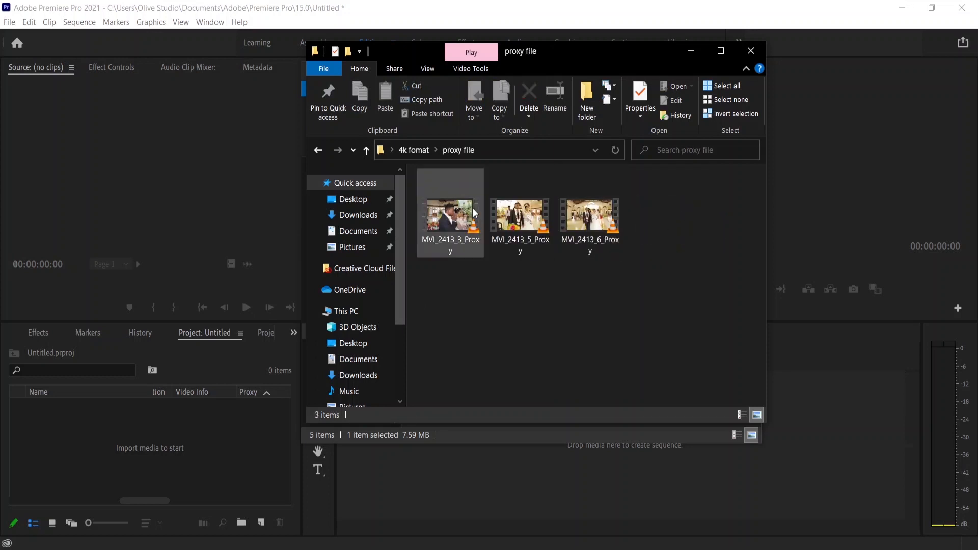
click(440, 241)
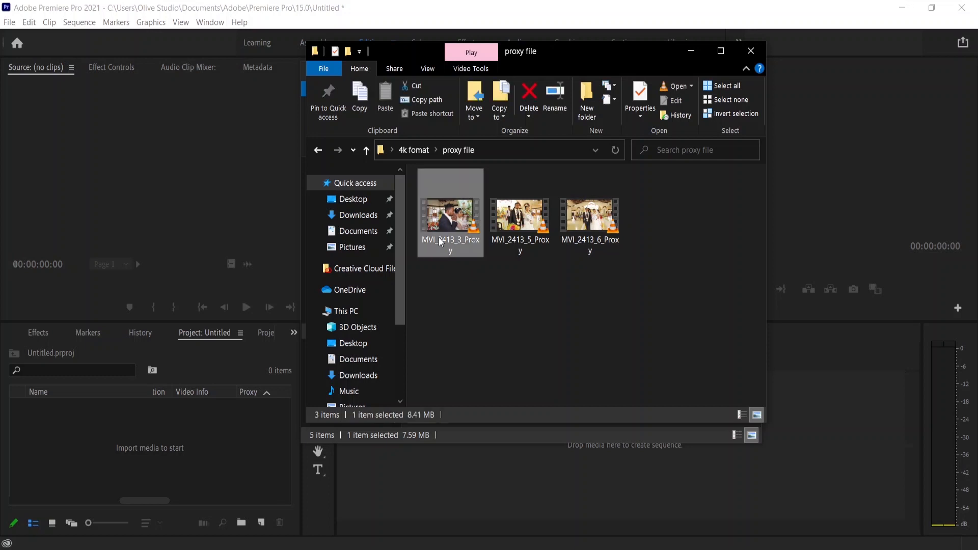
right_click(440, 241)
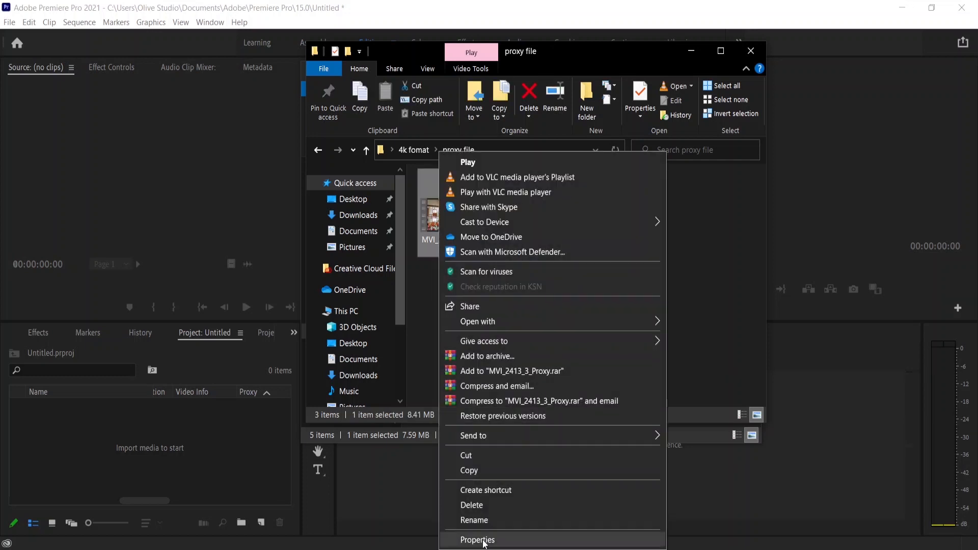
click(478, 537)
click(533, 244)
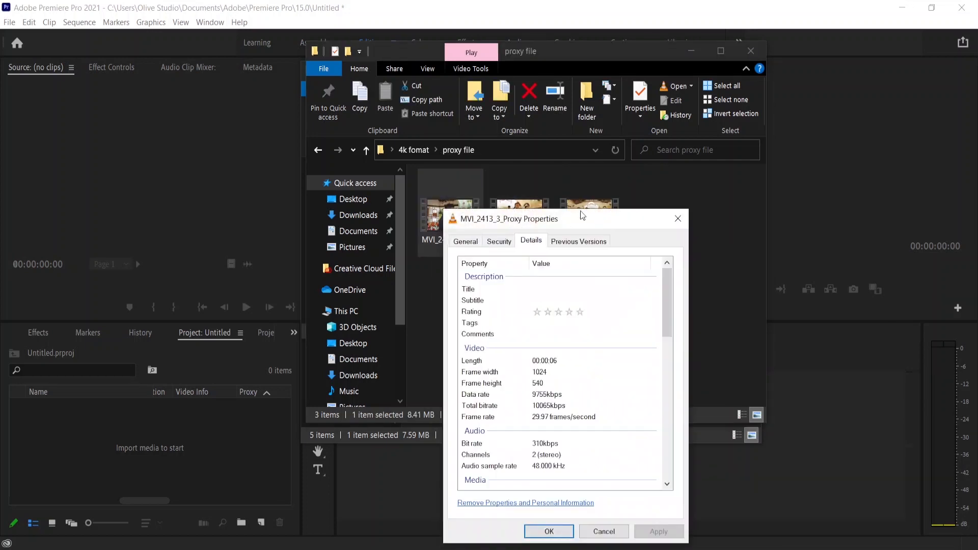
drag(582, 216, 699, 121)
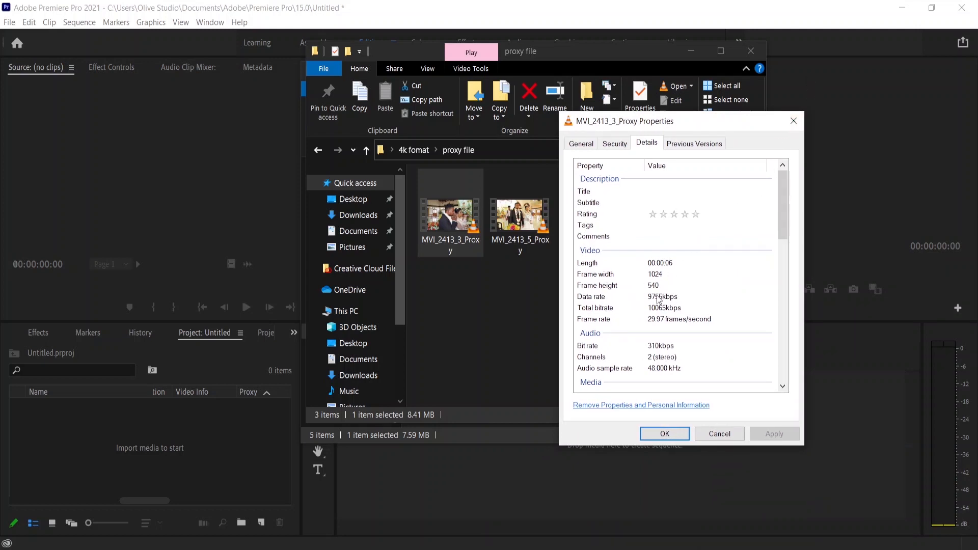
click(794, 121)
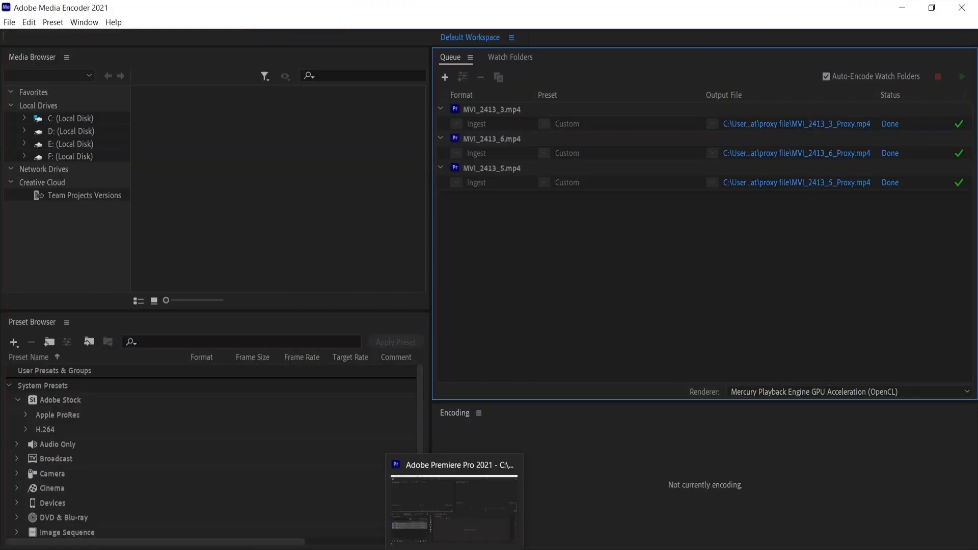
Return to Premiere Pro, maximize the project panel and inspect the imported clips' information columns.
click(454, 549)
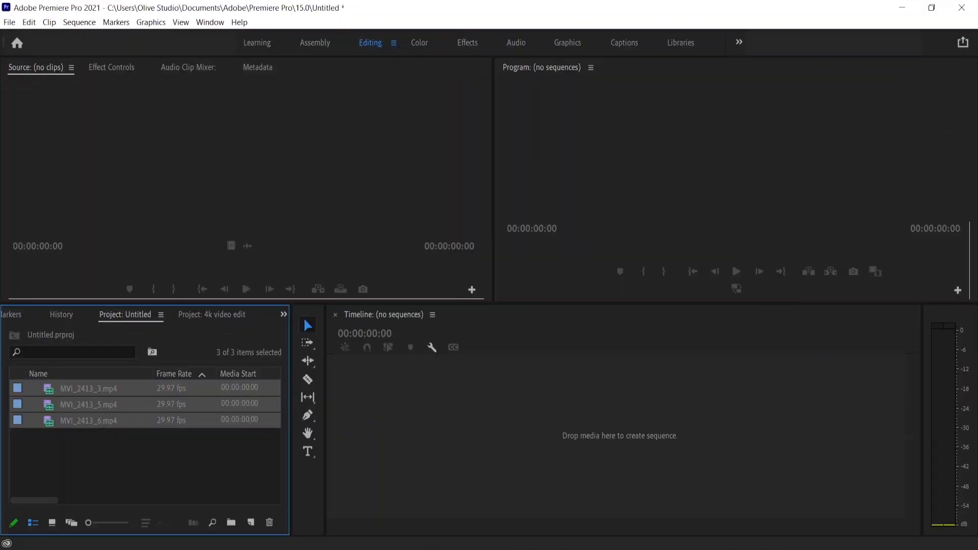
click(148, 456)
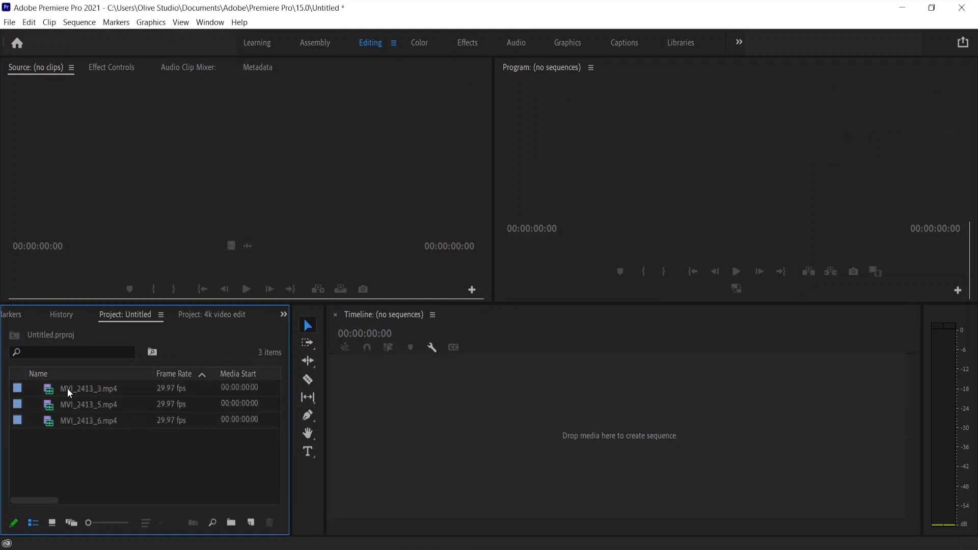
mouse_move(68, 388)
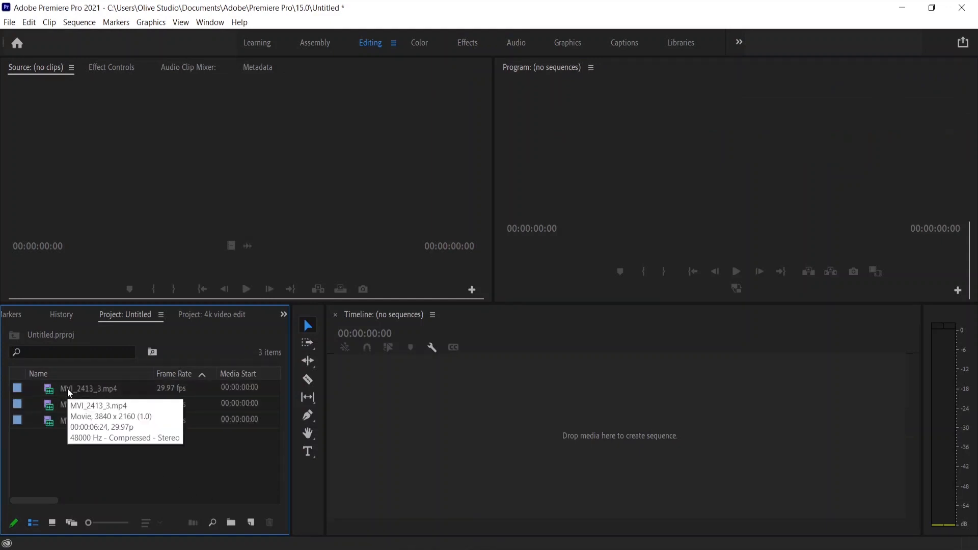
key(grave)
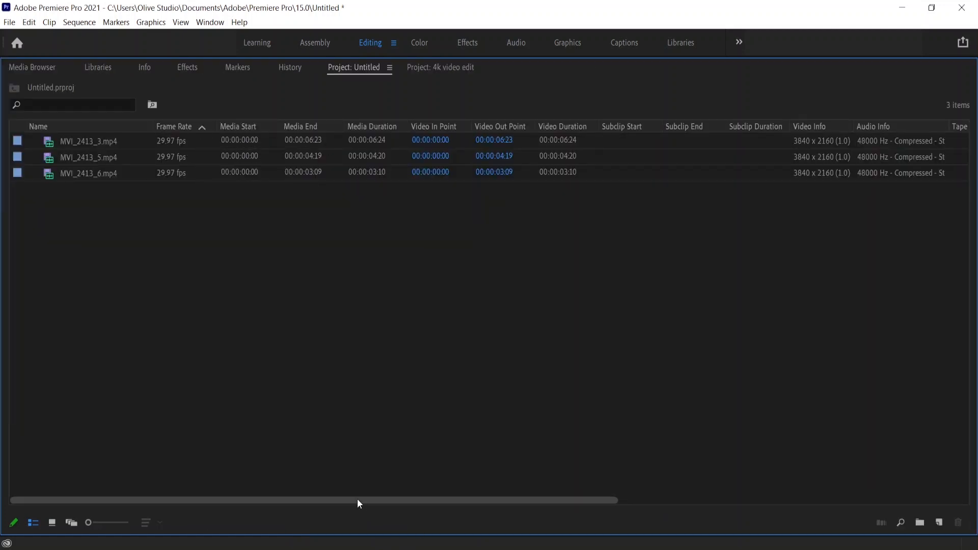
drag(358, 500, 233, 494)
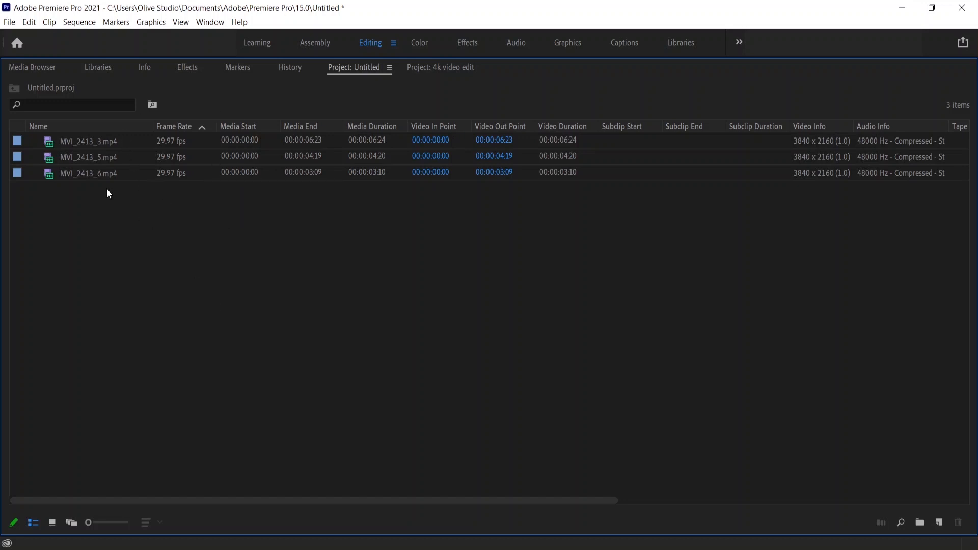
Enable the Proxy column in the project panel through Metadata Display under Premiere Pro Project Metadata.
right_click(52, 127)
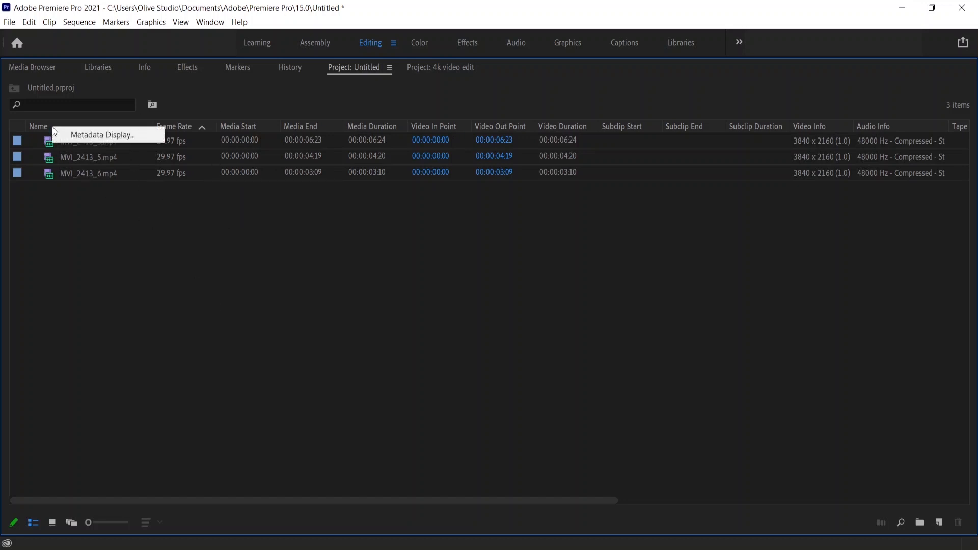
click(132, 137)
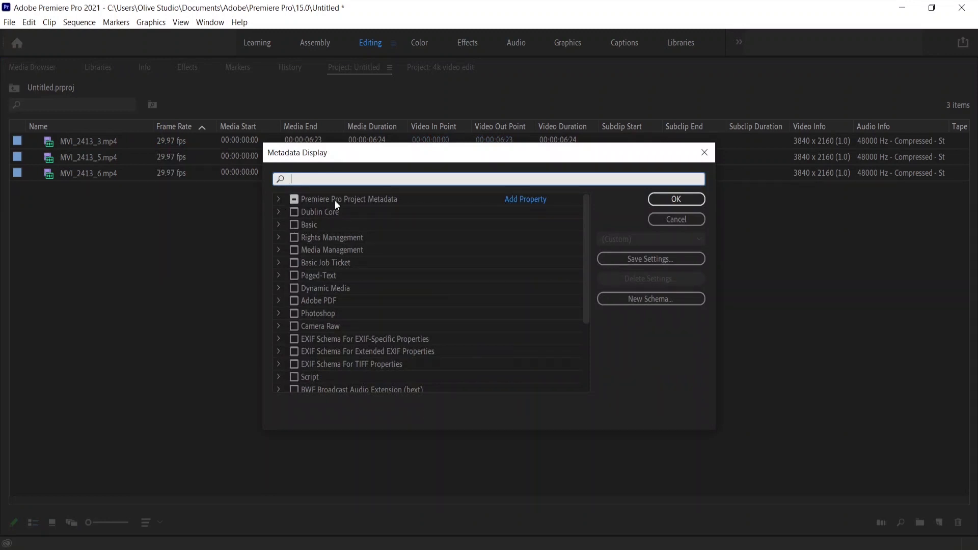
click(278, 199)
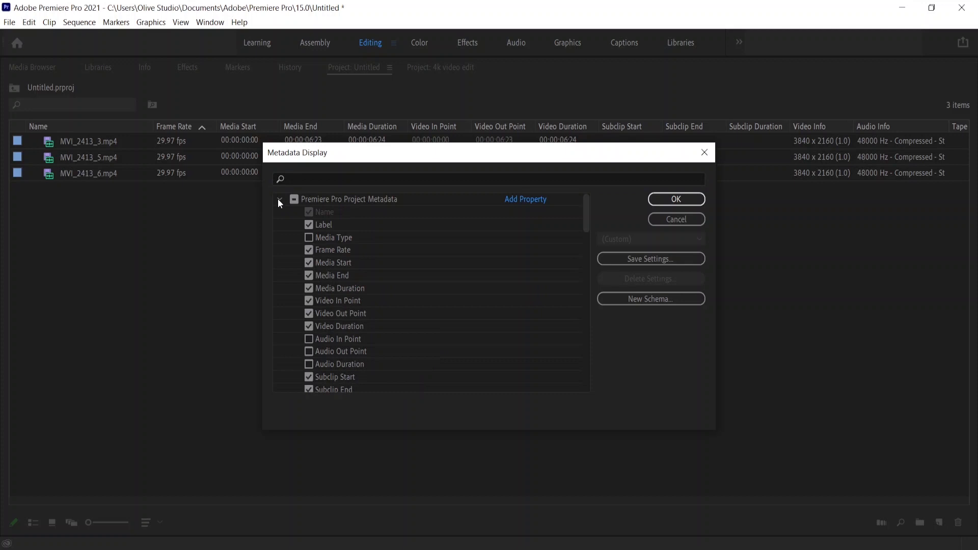
scroll(344, 290, down, 3)
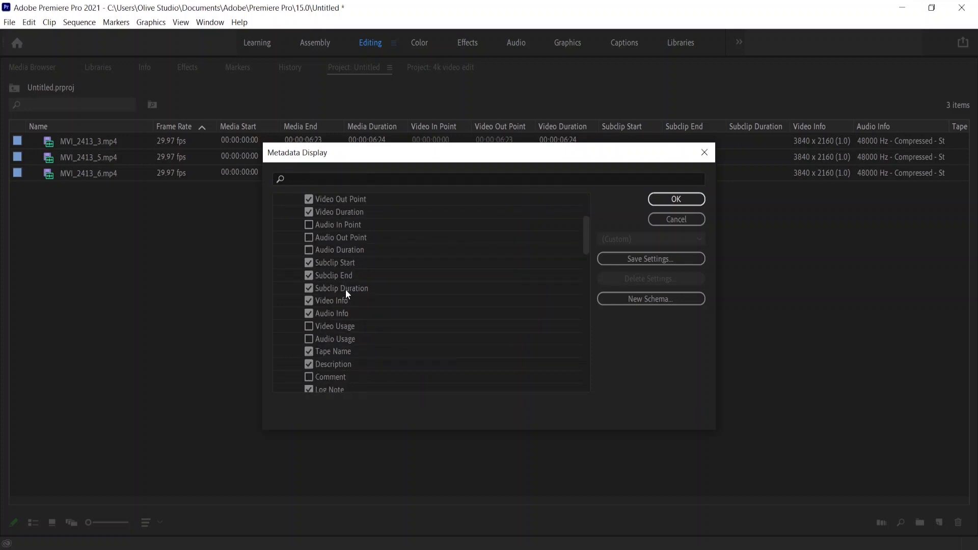
scroll(346, 289, down, 5)
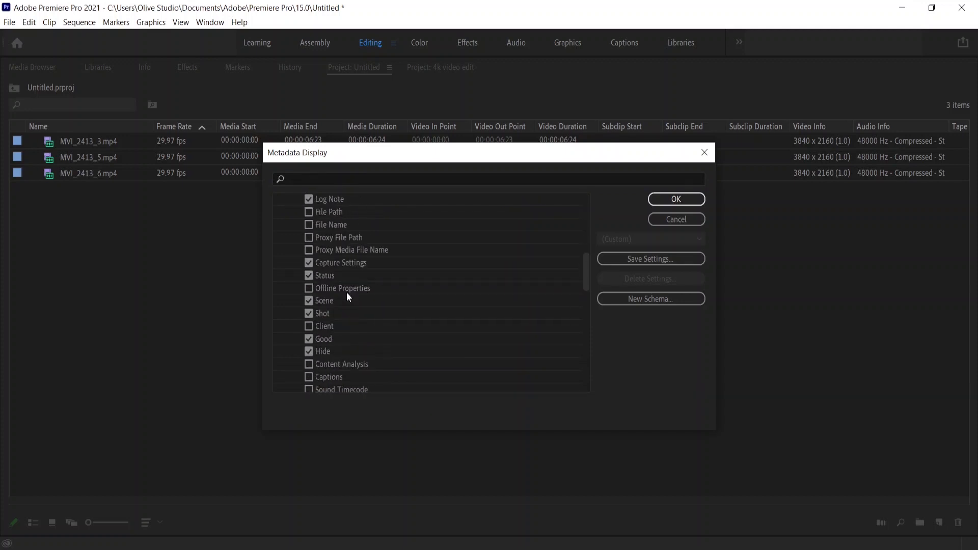
scroll(346, 297, down, 7)
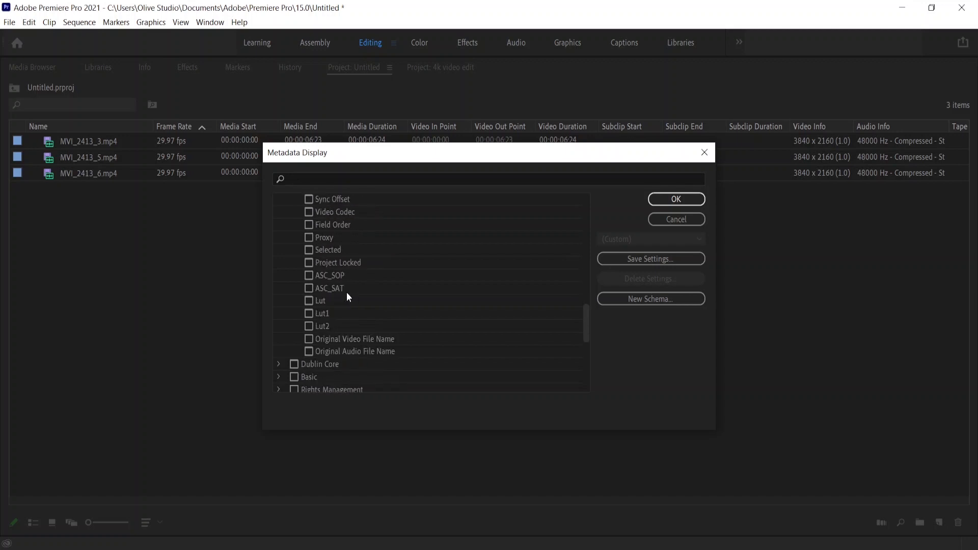
scroll(345, 342, up, 1)
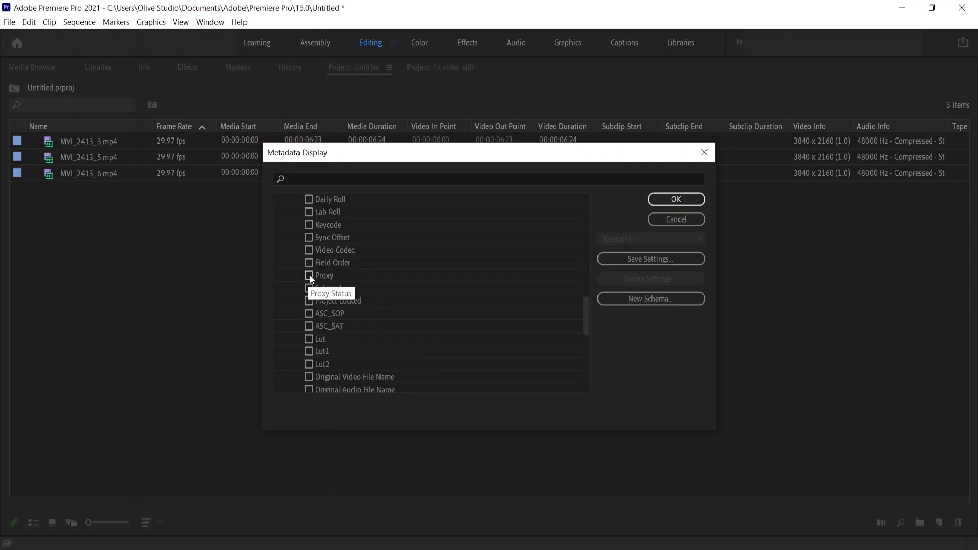
click(667, 201)
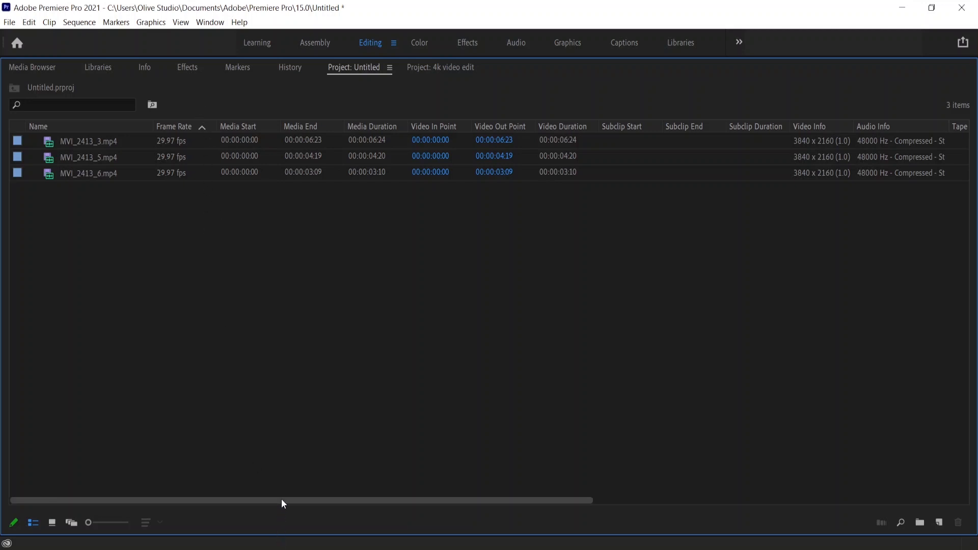
Move the Proxy column beside Video Info, restore the project panel's normal size and widen it.
drag(282, 499, 683, 500)
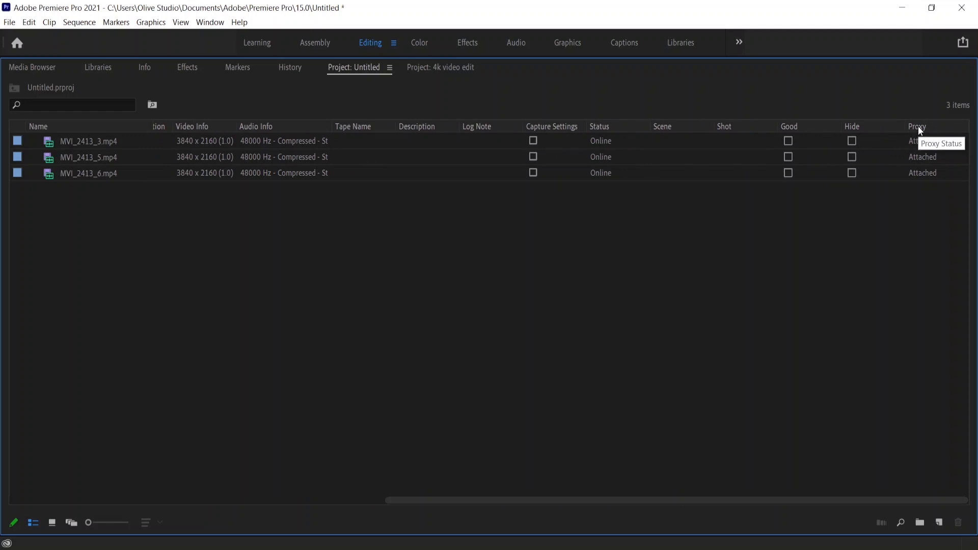
drag(924, 124, 252, 133)
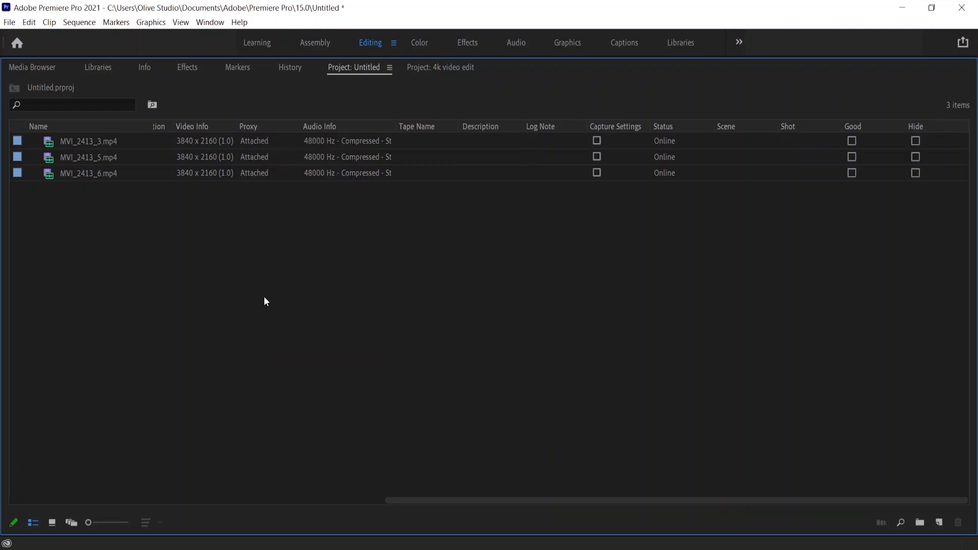
key(grave)
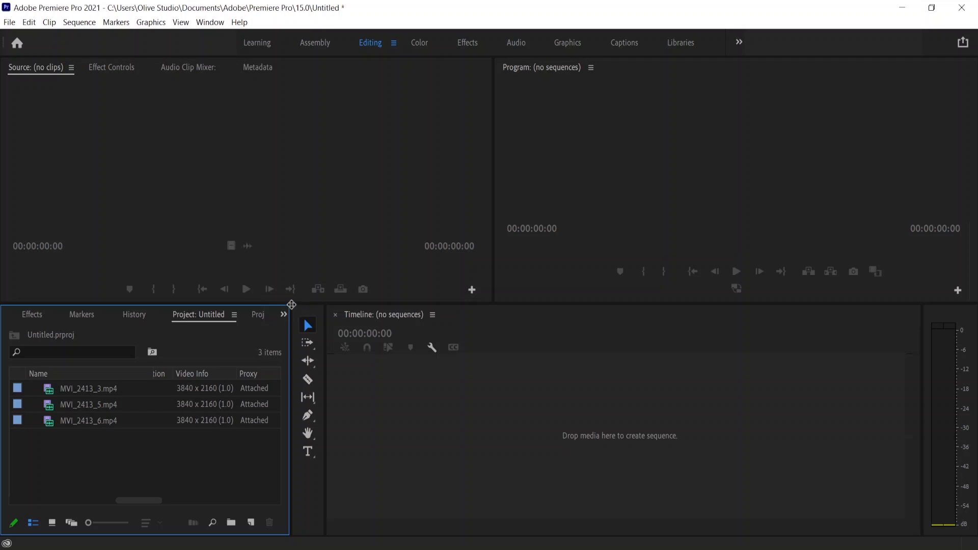
drag(292, 305, 296, 235)
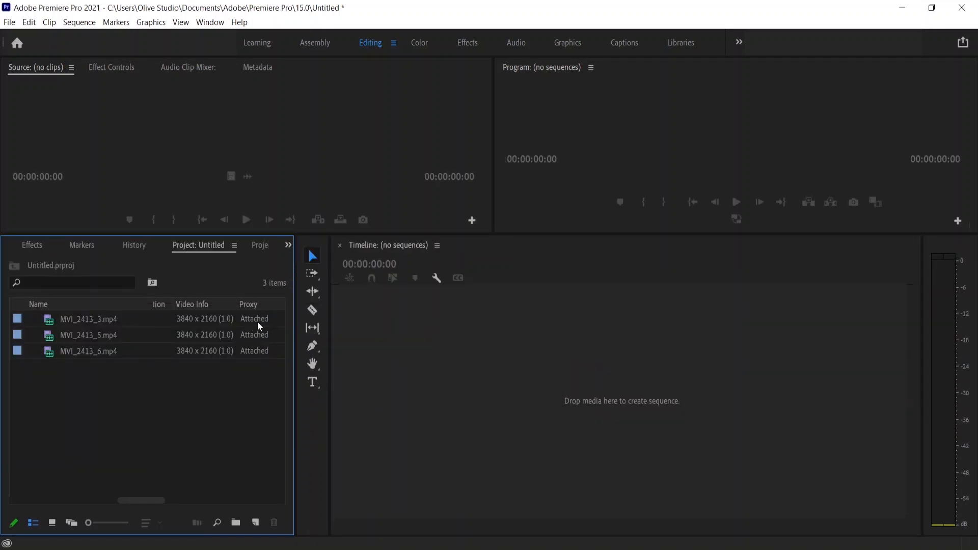
drag(295, 406, 373, 413)
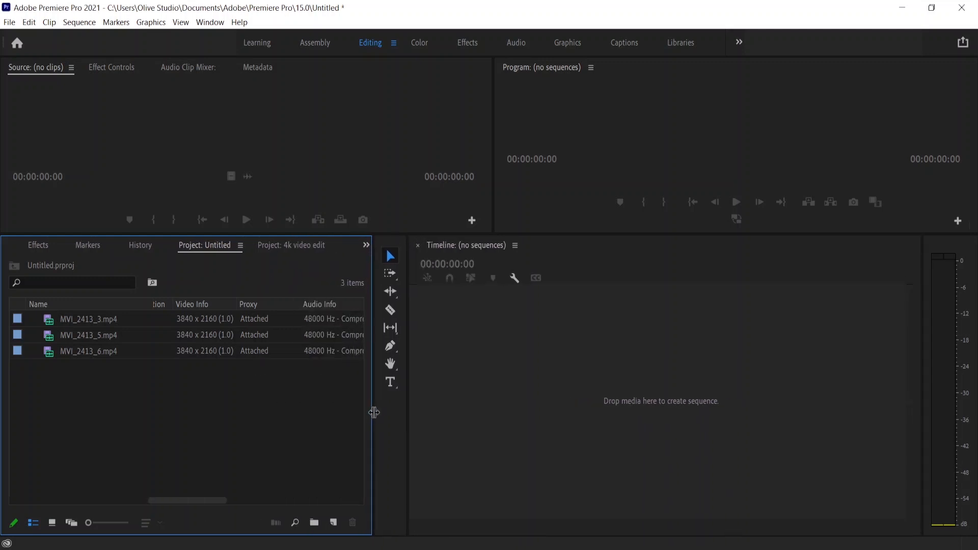
Check the proxy status of each of the three clips in the project panel.
click(94, 320)
click(92, 336)
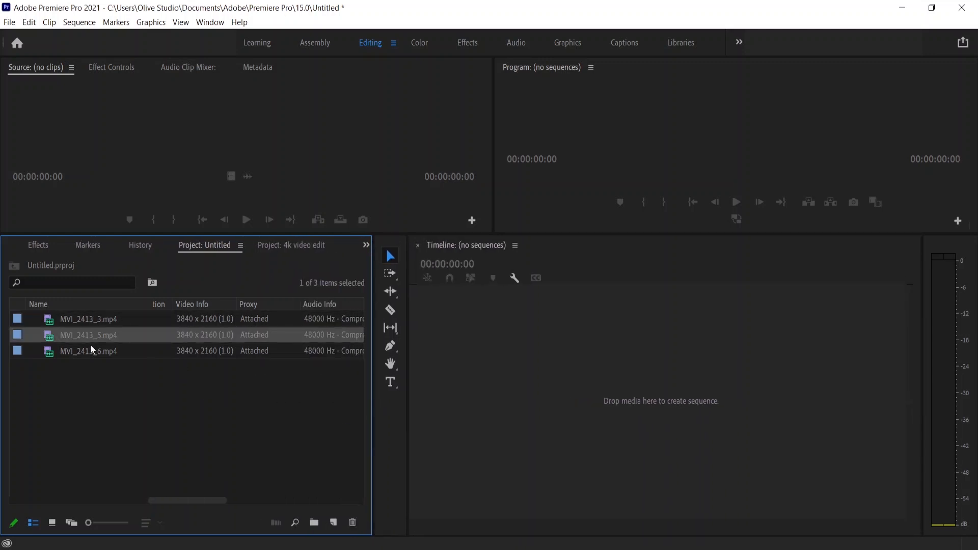
click(88, 352)
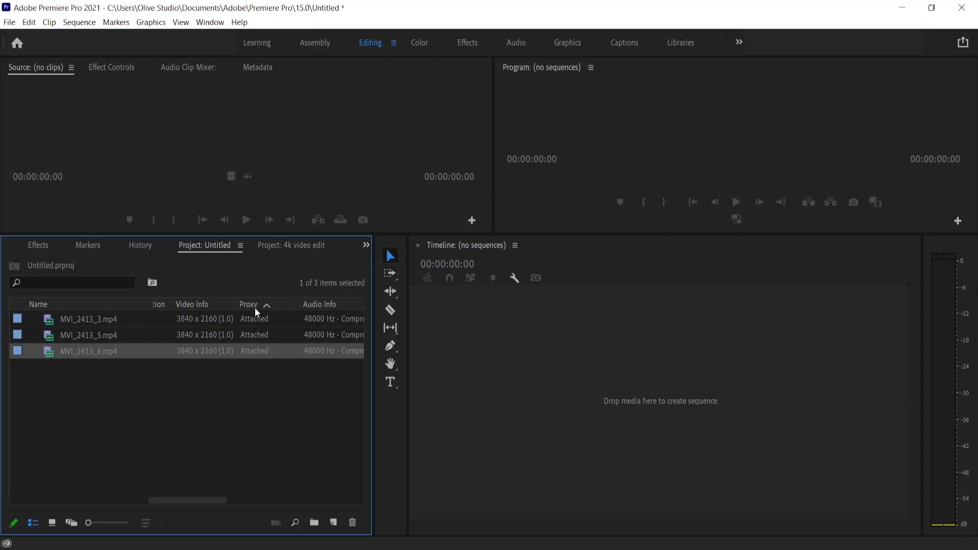
click(249, 360)
click(257, 353)
click(258, 334)
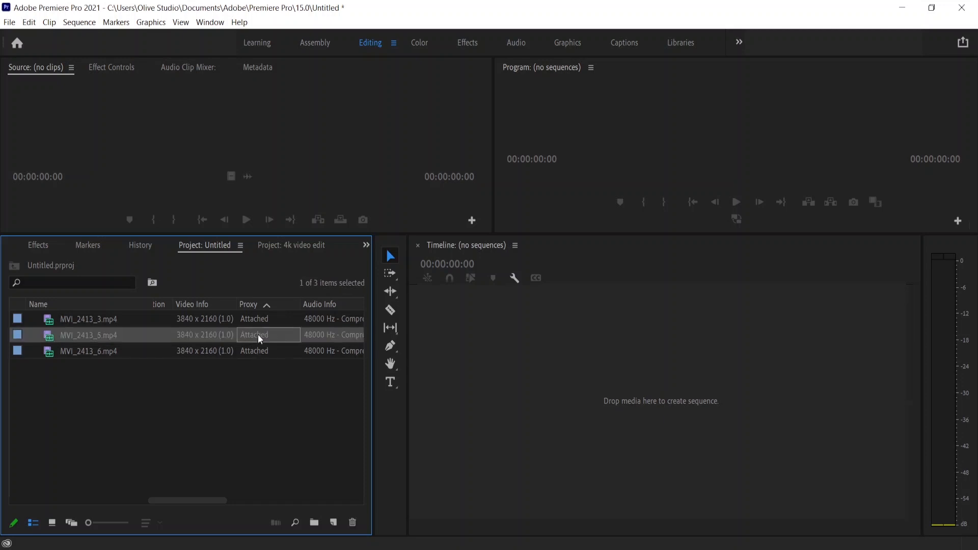
click(259, 318)
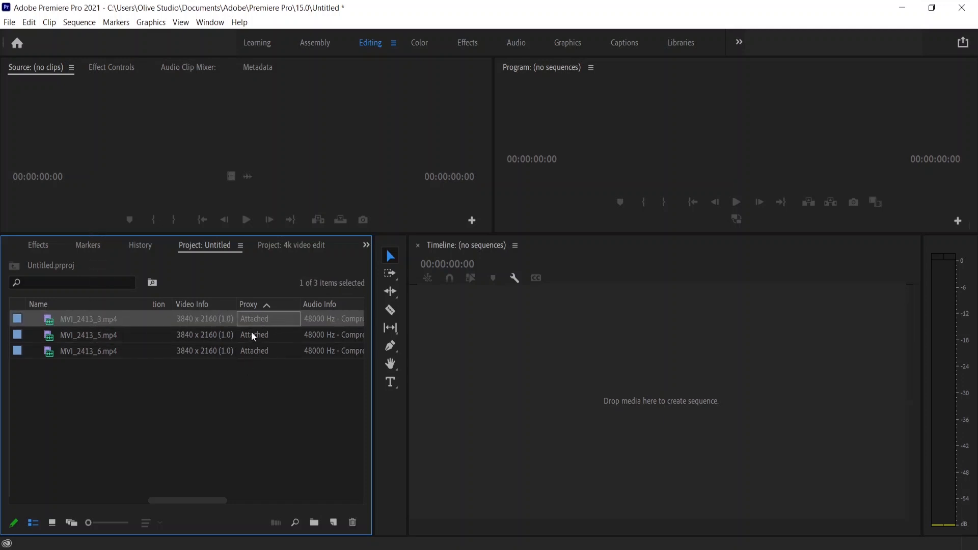
click(251, 333)
click(252, 350)
Select all three clips and create a new sequence from them.
click(57, 375)
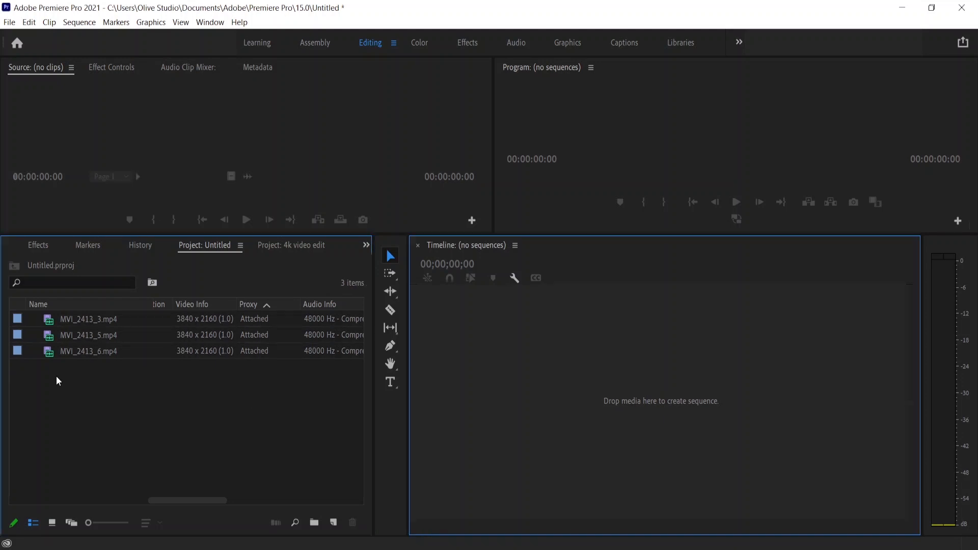
drag(56, 376, 100, 316)
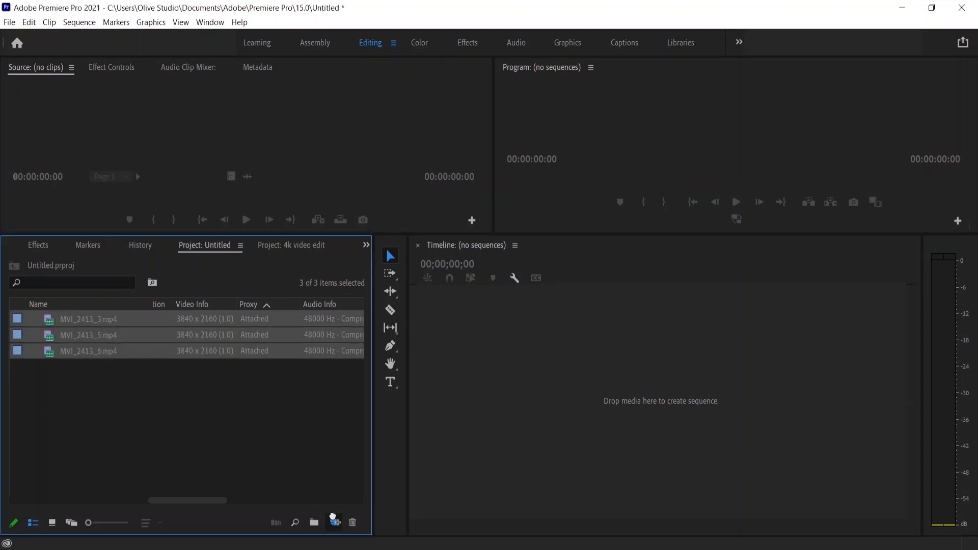
drag(333, 517, 335, 522)
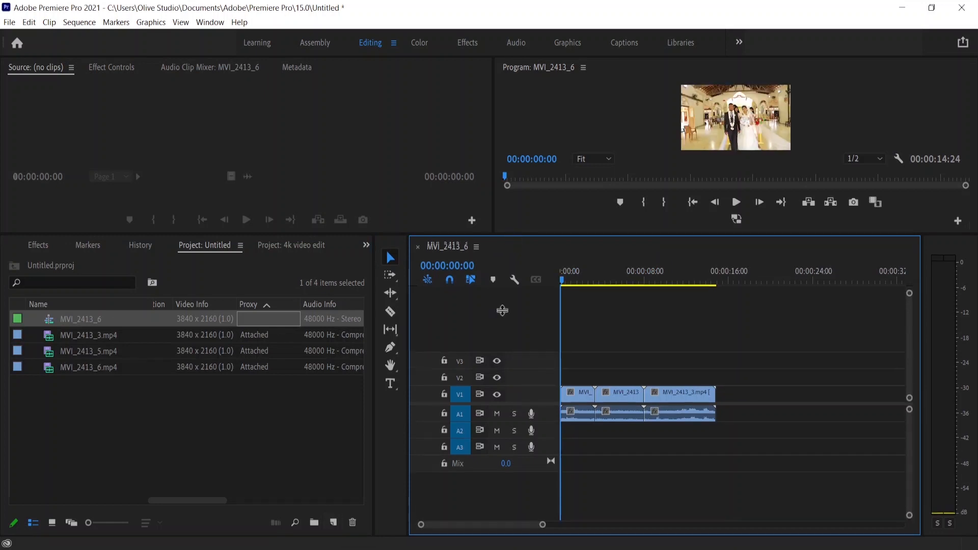
Enlarge the timeline panel, zoom into the sequence, and select the first clip MVI_2413_6.
drag(513, 235, 487, 322)
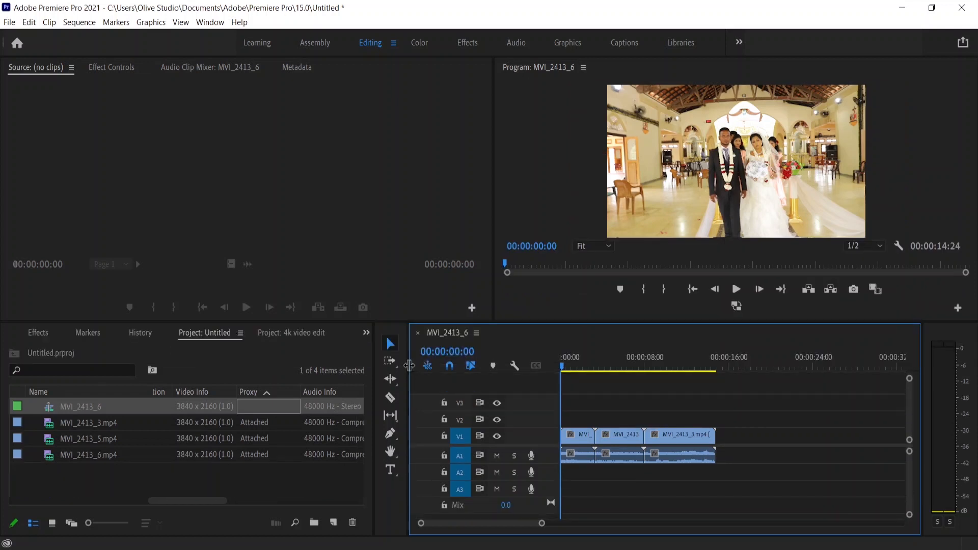
drag(407, 371, 335, 371)
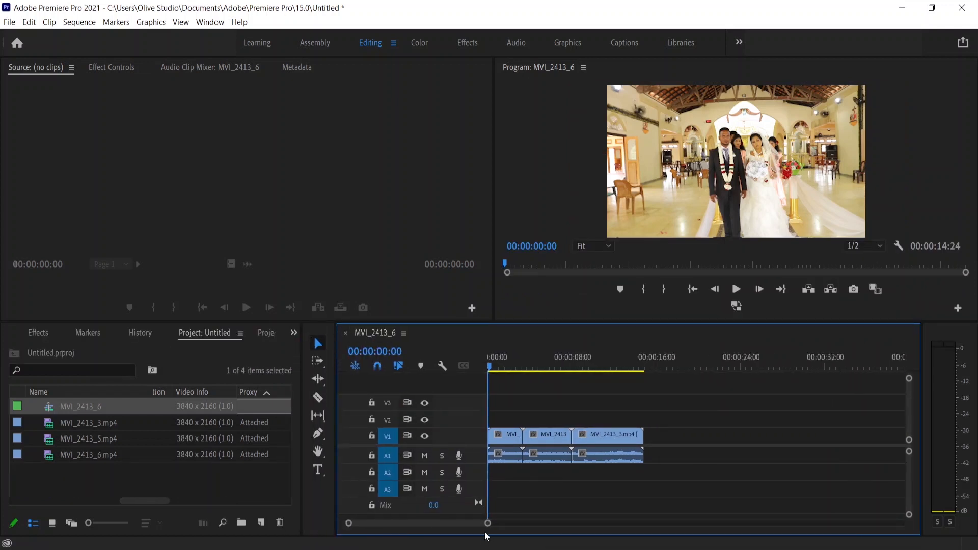
mouse_move(488, 523)
mouse_down()
mouse_move(454, 524)
mouse_move(472, 521)
mouse_up()
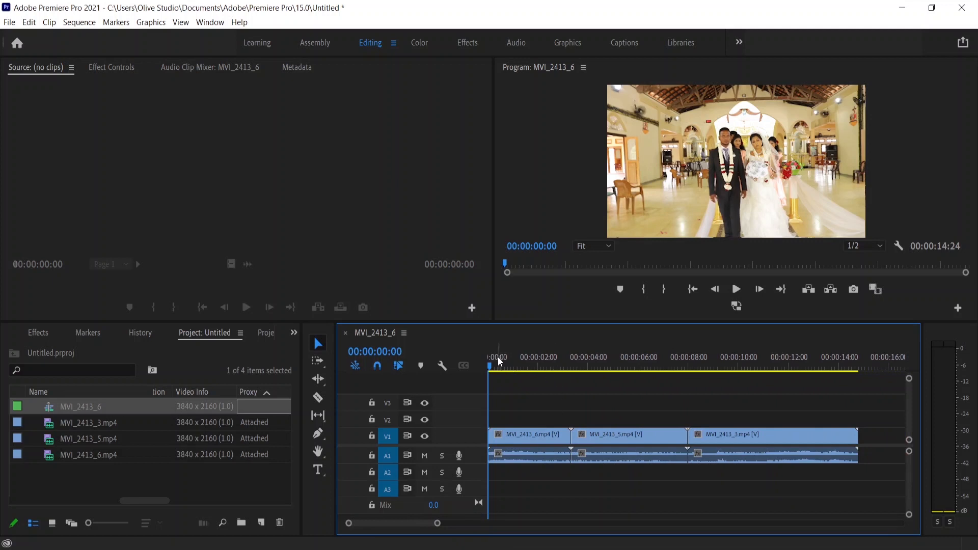
click(523, 451)
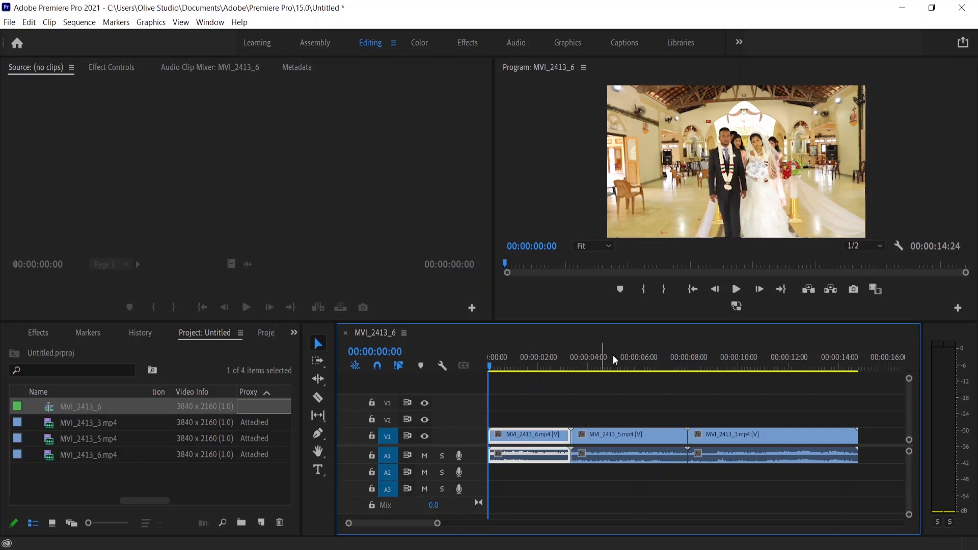
Scrub through the start of the sequence and switch proxy playback on and off in the Program Monitor.
drag(526, 359, 542, 375)
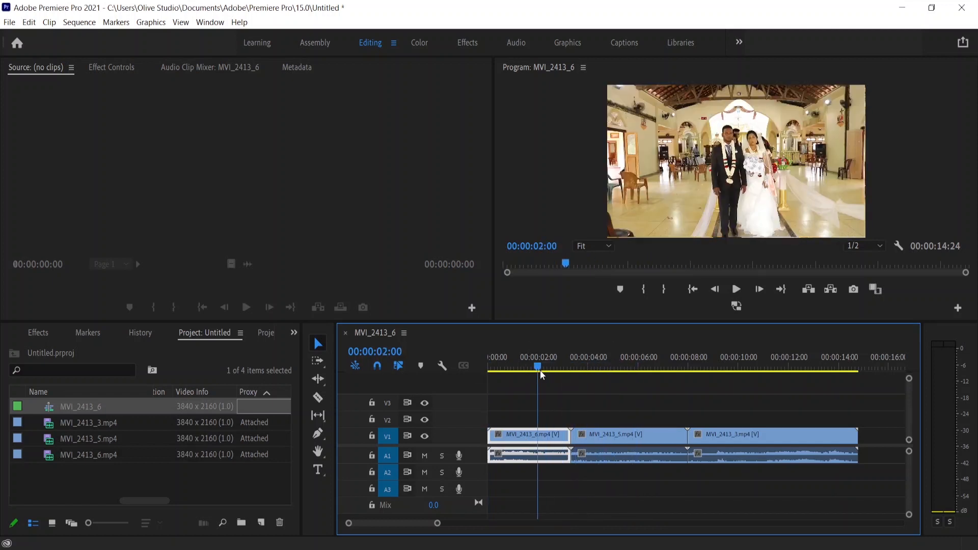
click(737, 306)
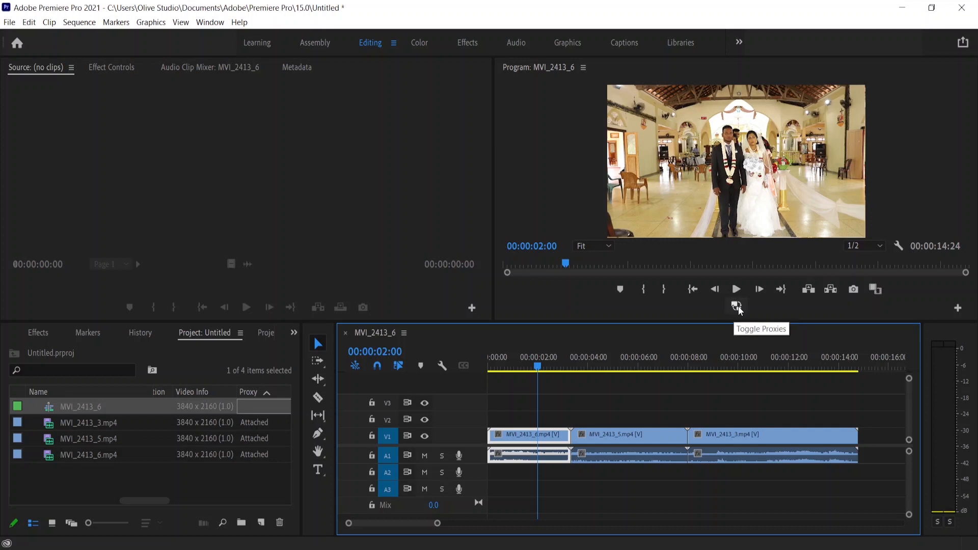
click(737, 307)
click(736, 306)
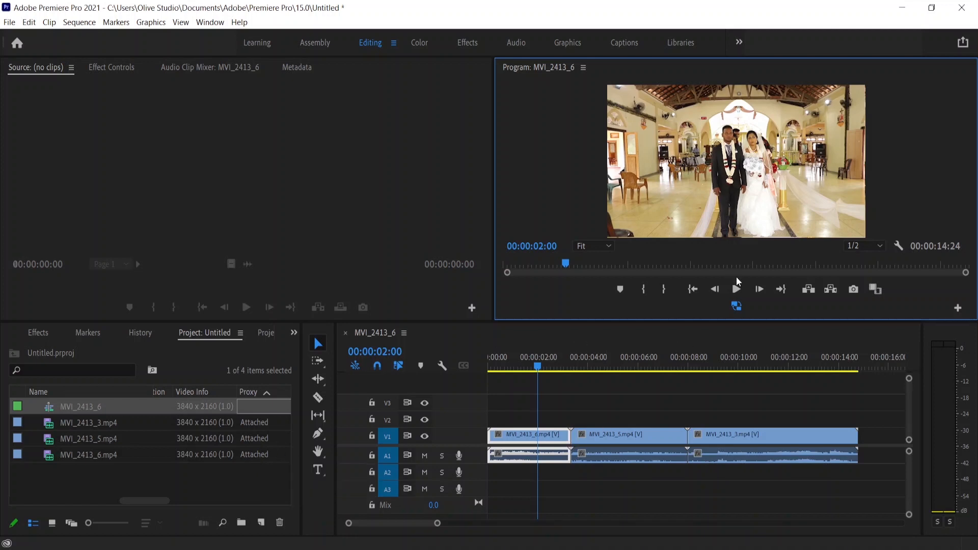
drag(530, 358, 618, 358)
mouse_move(681, 403)
mouse_down()
mouse_move(810, 406)
mouse_move(533, 414)
mouse_move(812, 393)
mouse_move(569, 420)
mouse_move(530, 415)
mouse_move(798, 427)
mouse_move(576, 426)
mouse_move(729, 433)
mouse_move(677, 422)
mouse_up()
click(737, 307)
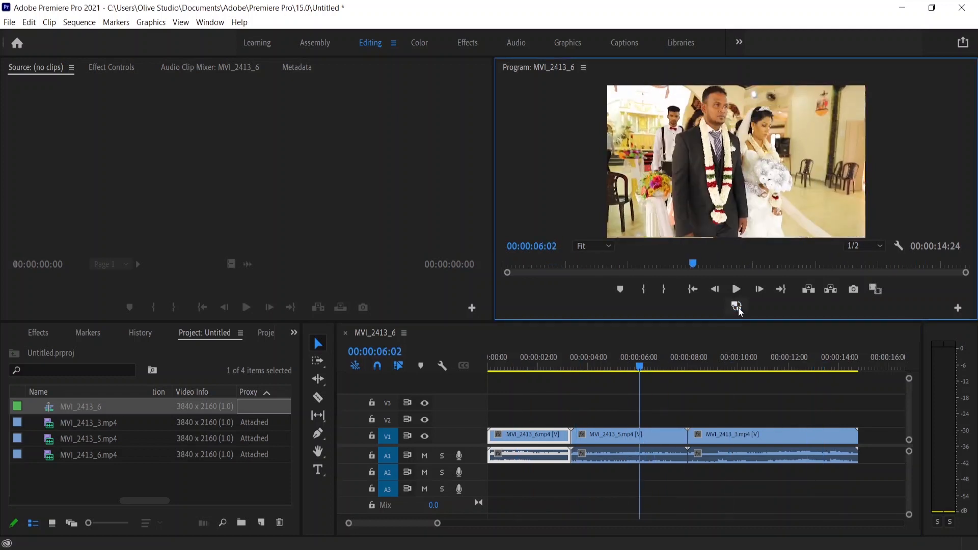
Scrub around the 00:00:05 mark and toggle proxies again to compare proxy and full-resolution playback.
click(643, 368)
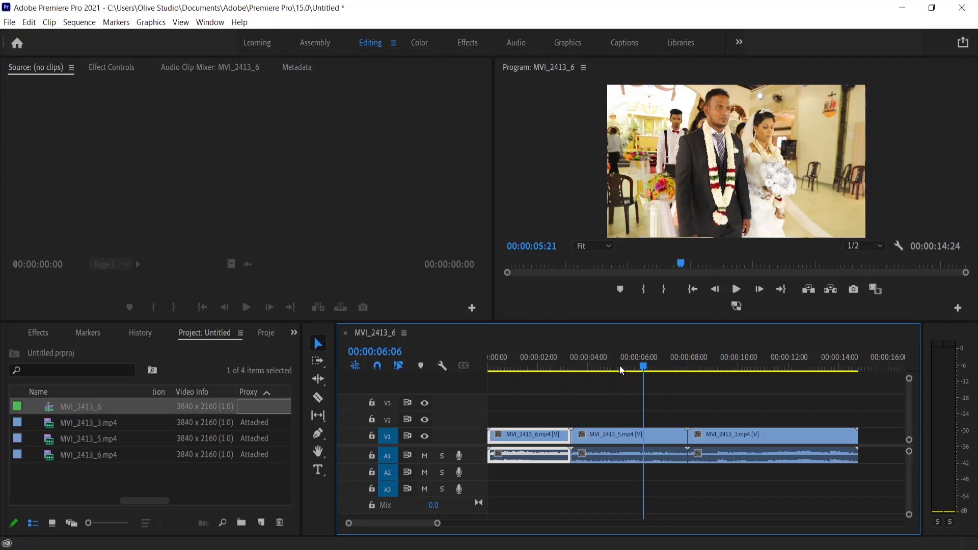
mouse_move(620, 371)
mouse_down()
mouse_move(528, 366)
mouse_move(615, 365)
mouse_up()
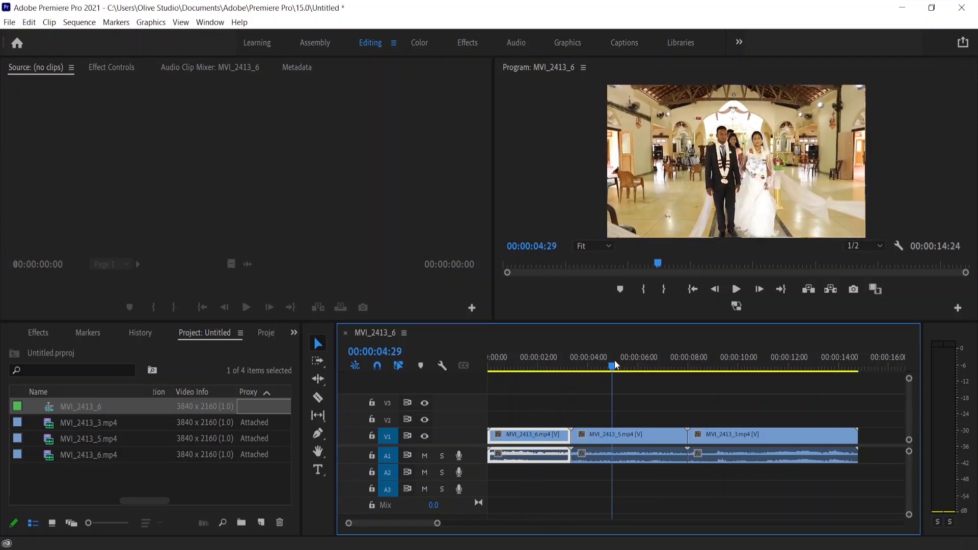
click(736, 306)
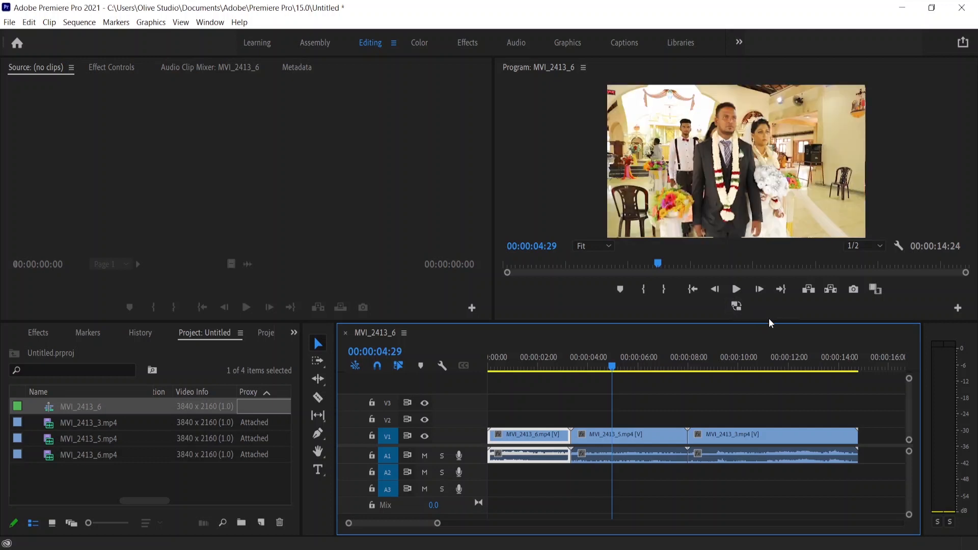
click(737, 307)
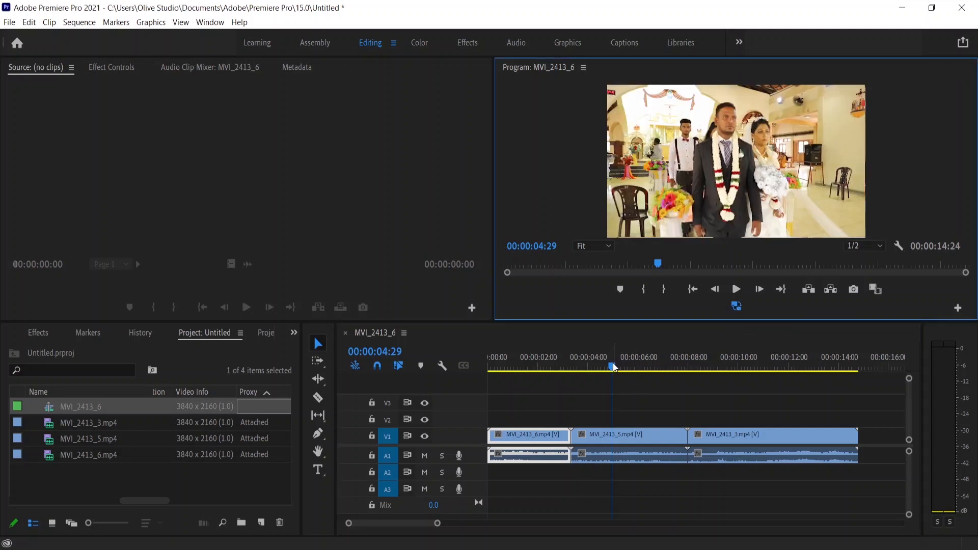
drag(613, 366, 525, 407)
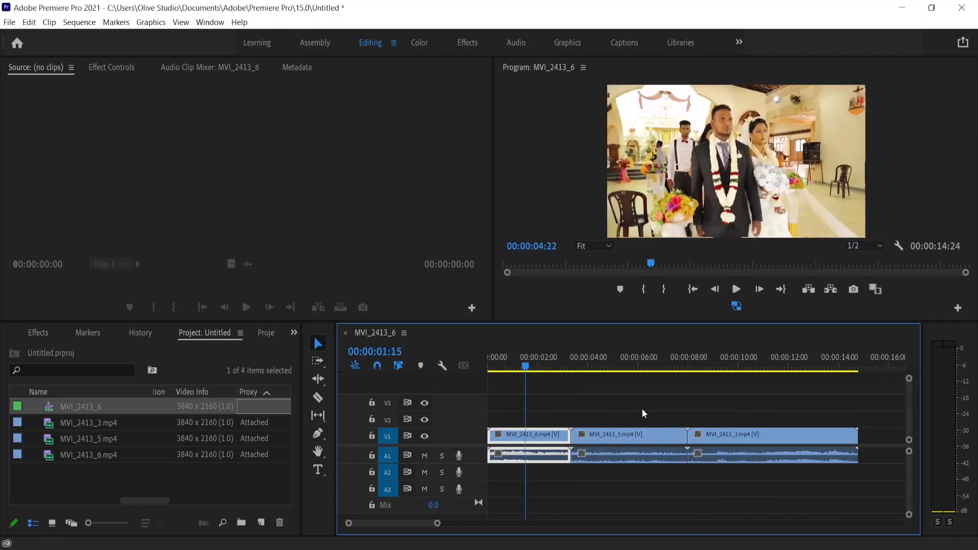
drag(643, 413, 666, 434)
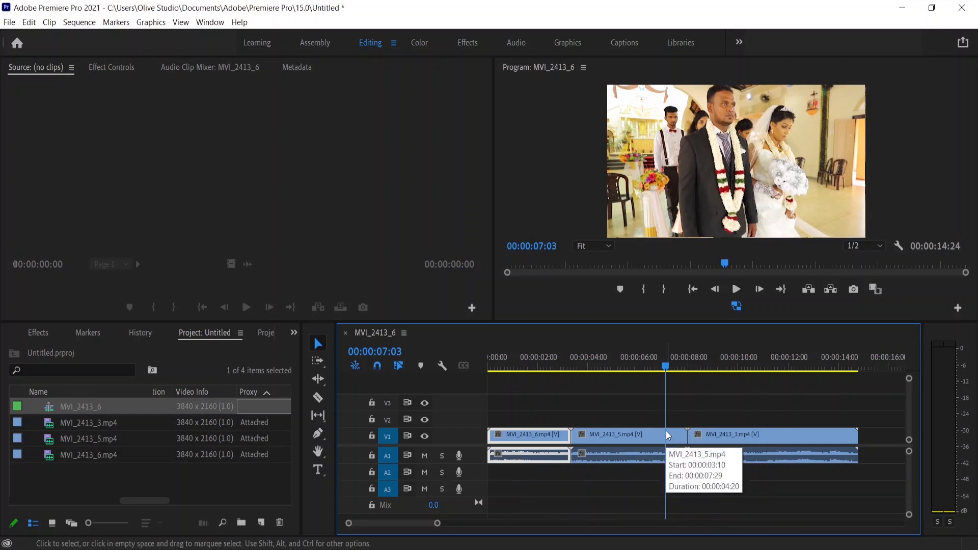
click(737, 306)
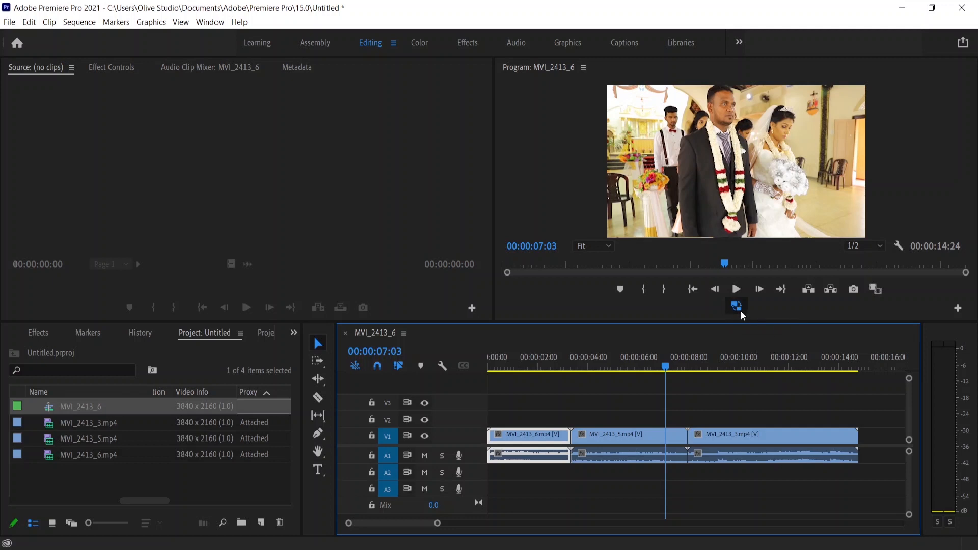
drag(669, 372, 622, 372)
drag(646, 404, 646, 404)
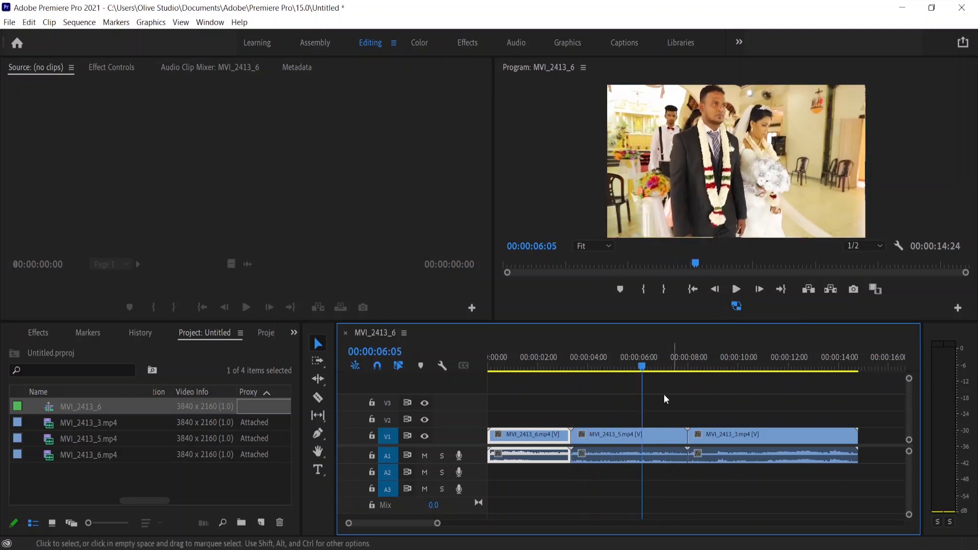
click(737, 307)
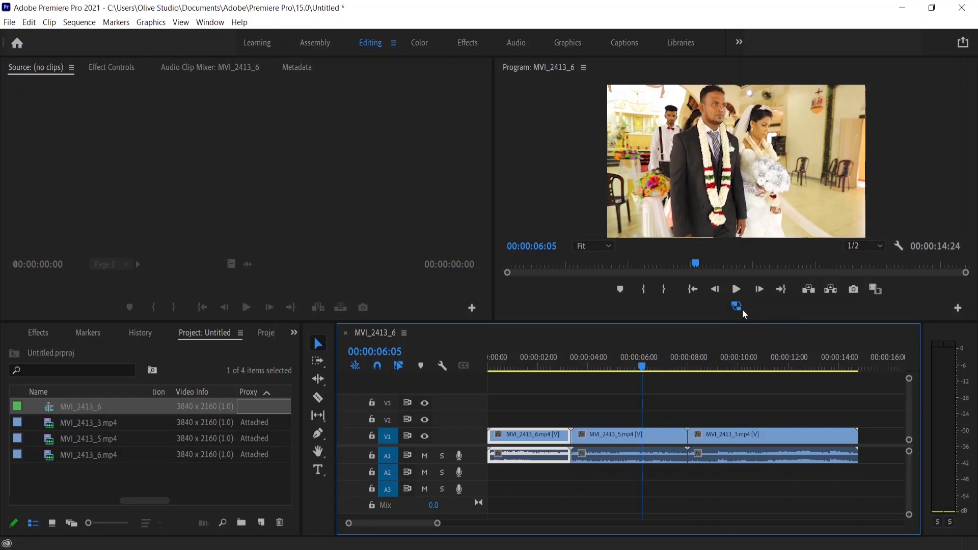
Open the Program Monitor's button editor and cancel it.
click(958, 308)
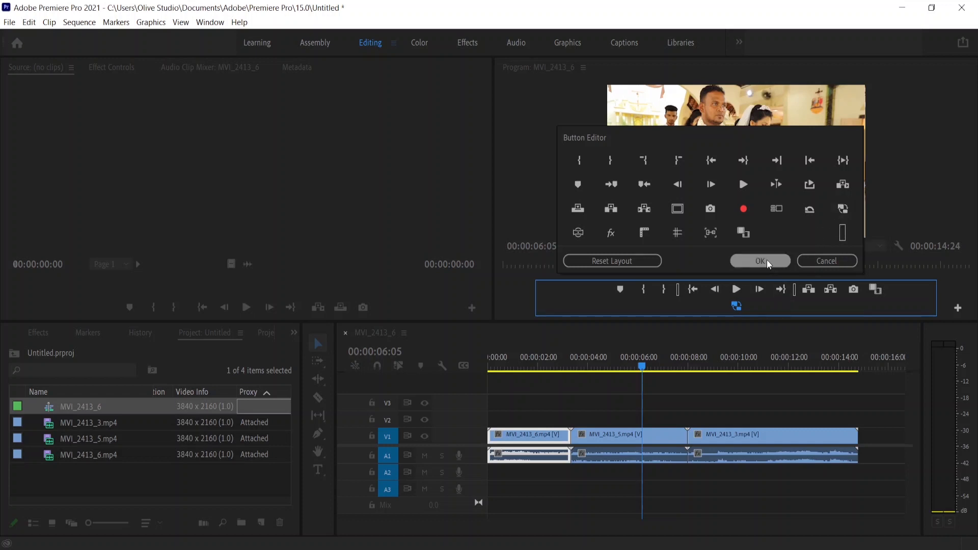
click(827, 261)
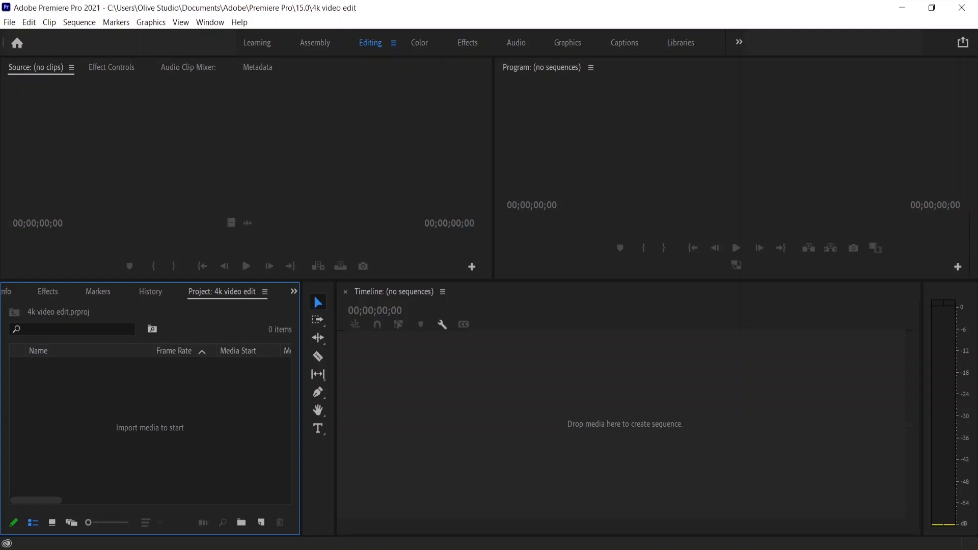
Switch to the 4k video edit project and import the three clips from the 4k fomat folder.
key(alt+Tab)
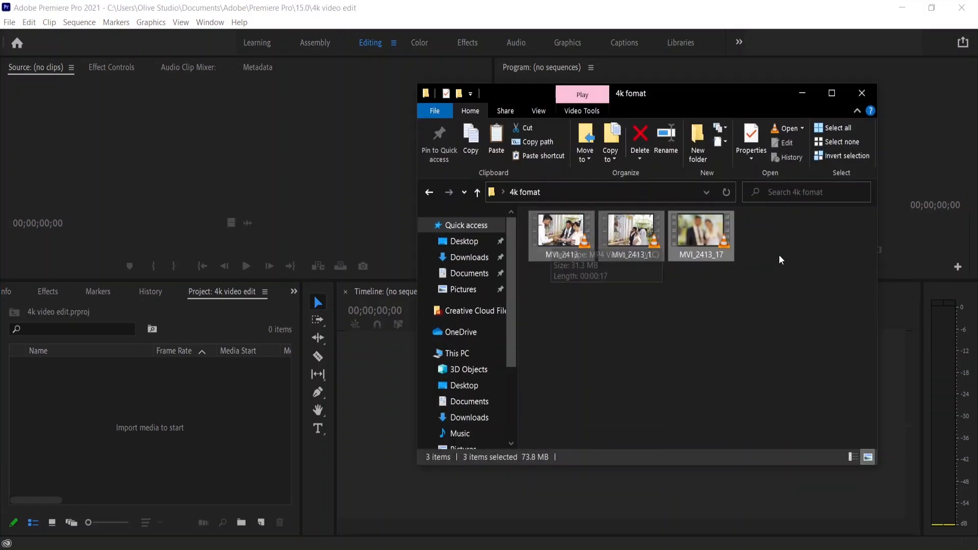
drag(777, 230, 564, 286)
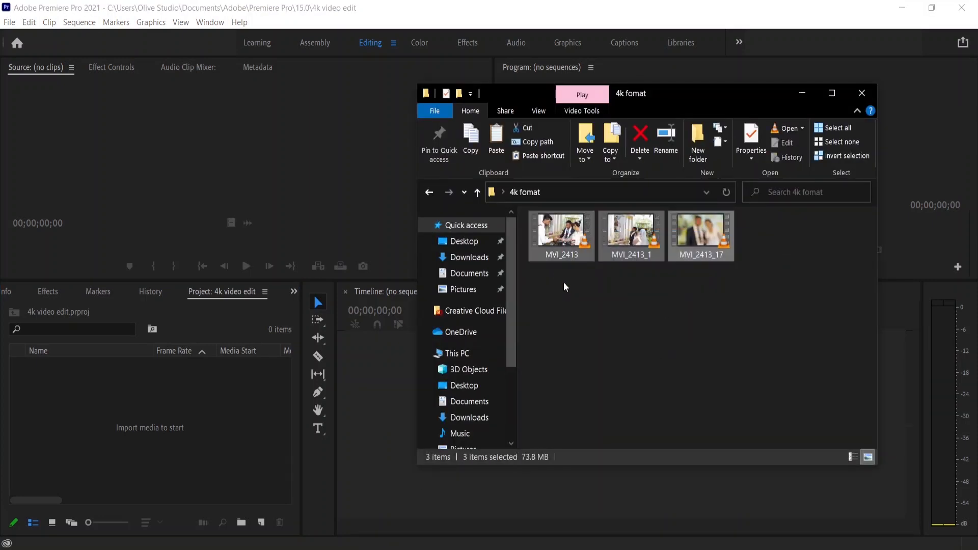
drag(564, 241, 139, 431)
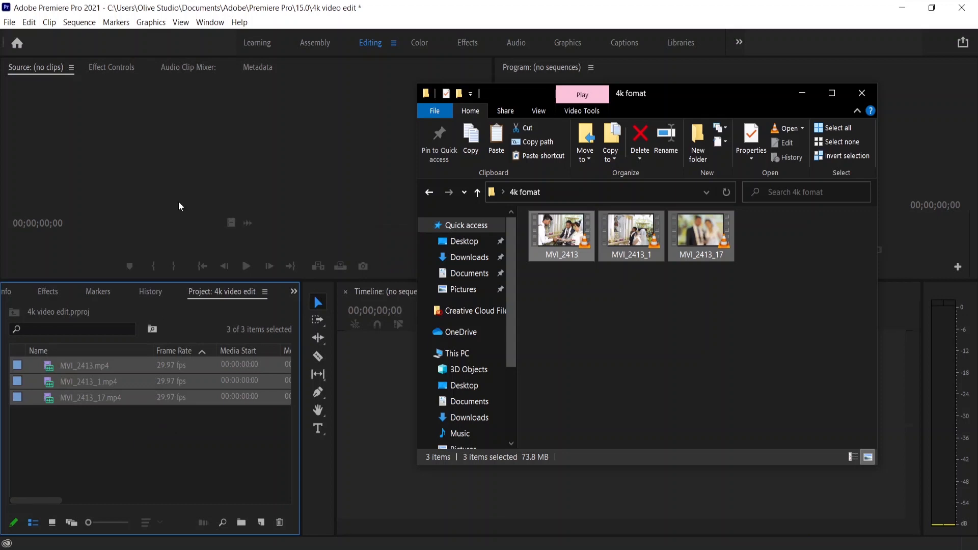
click(233, 6)
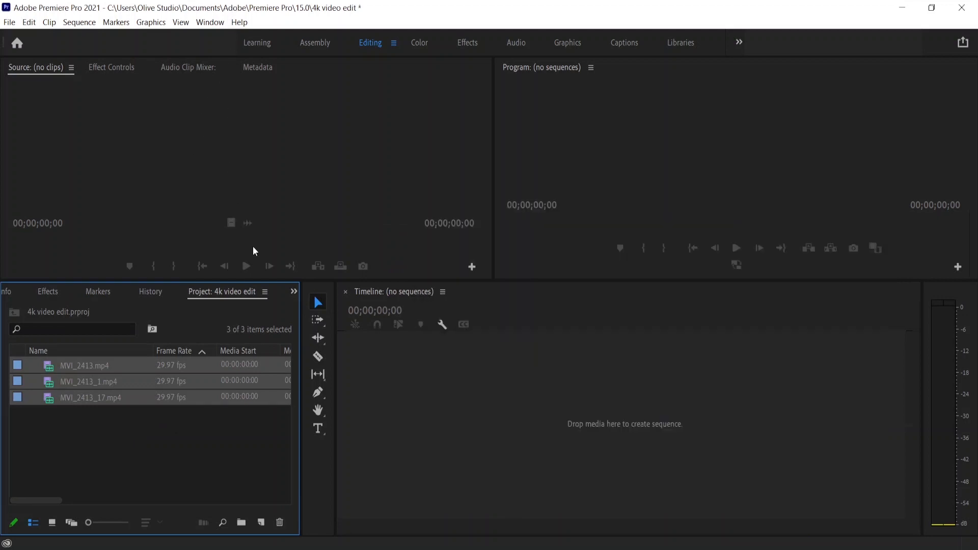
Open Create Proxies for the three imported clips.
drag(280, 280, 285, 276)
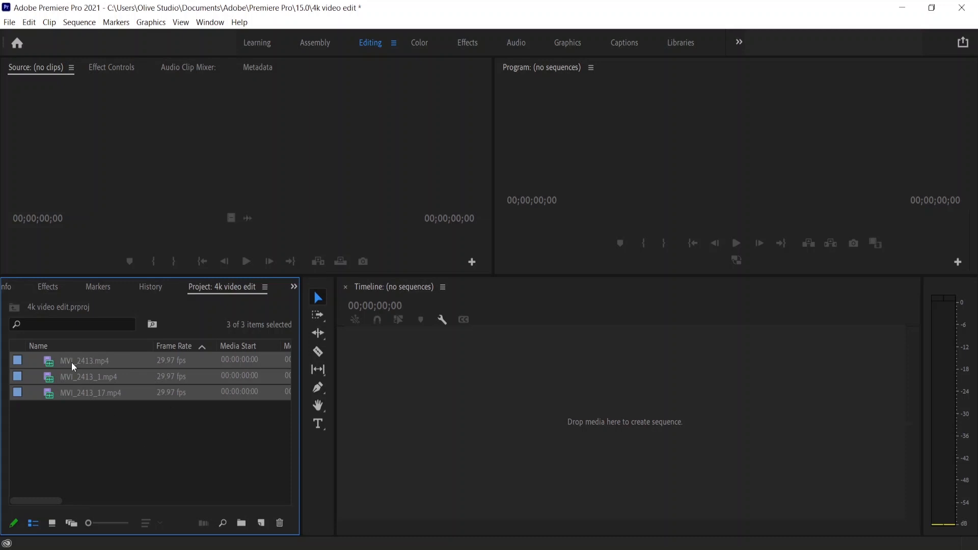
right_click(99, 390)
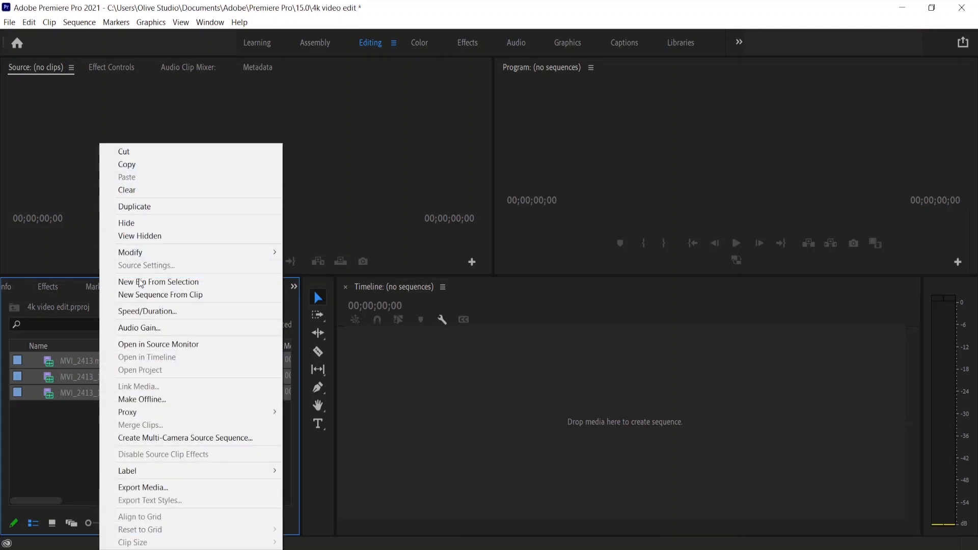
mouse_move(157, 414)
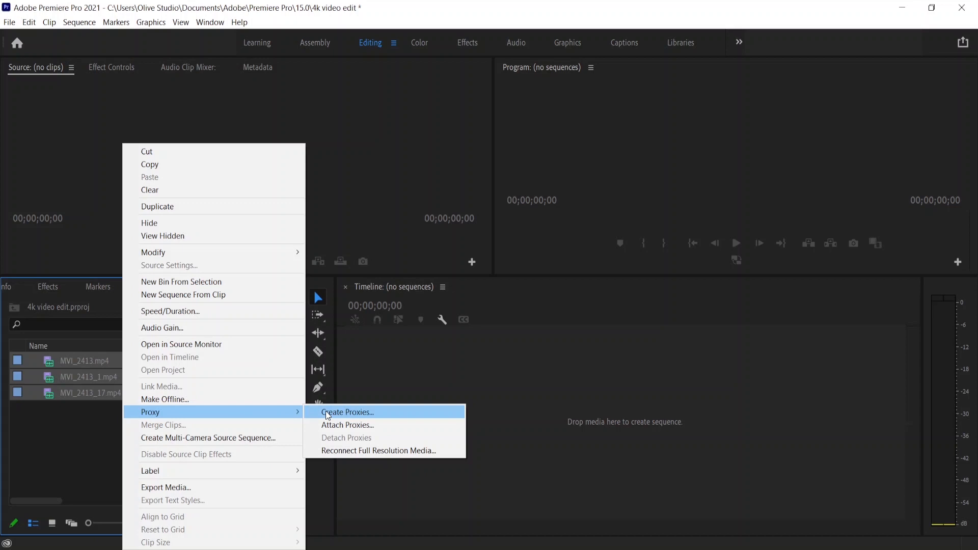
click(328, 413)
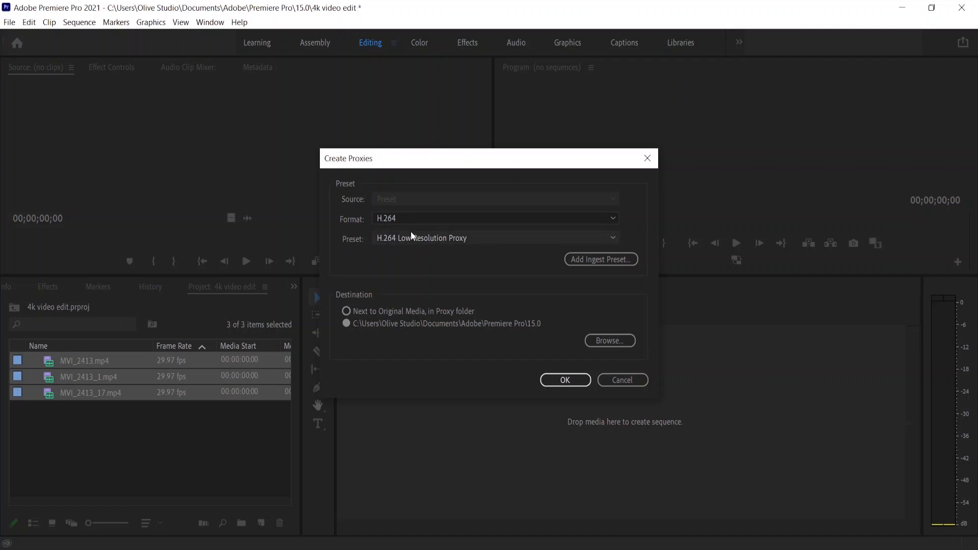
Create proxies with format H.264 and preset H.264 Low Resolution Proxy in the default destination.
click(451, 239)
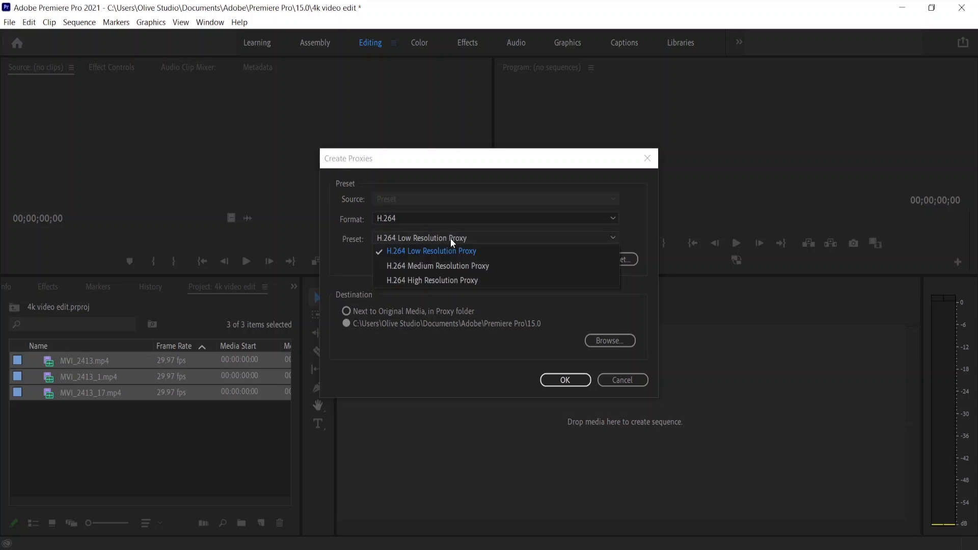
click(450, 237)
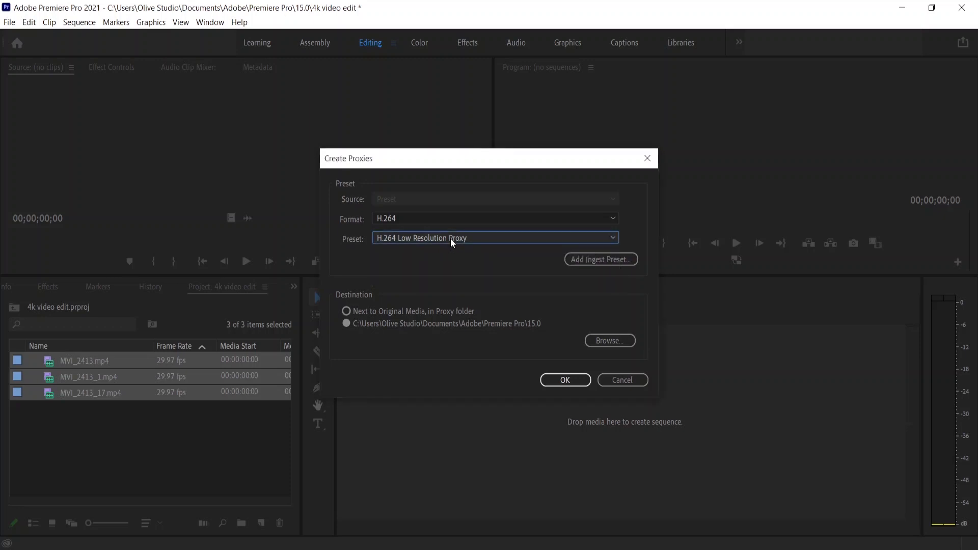
click(411, 218)
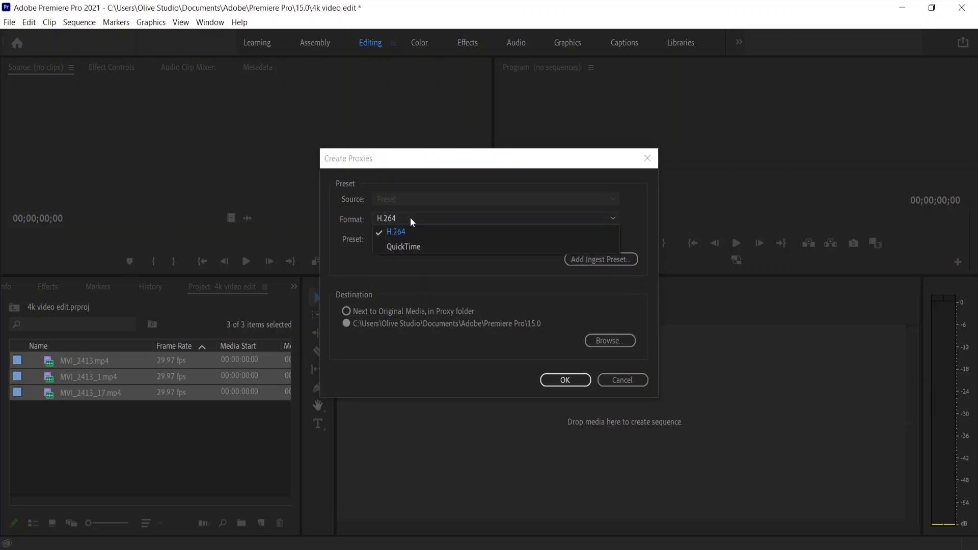
click(408, 246)
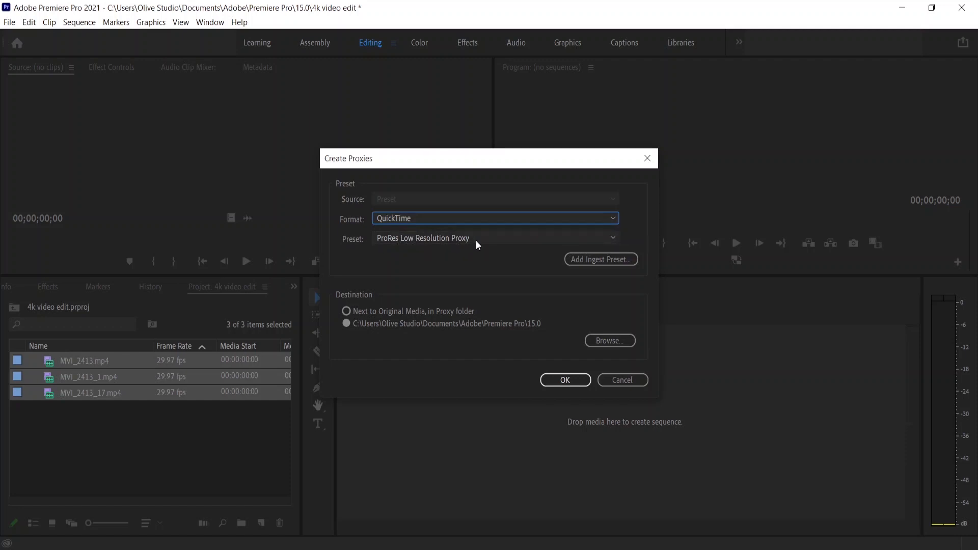
click(415, 219)
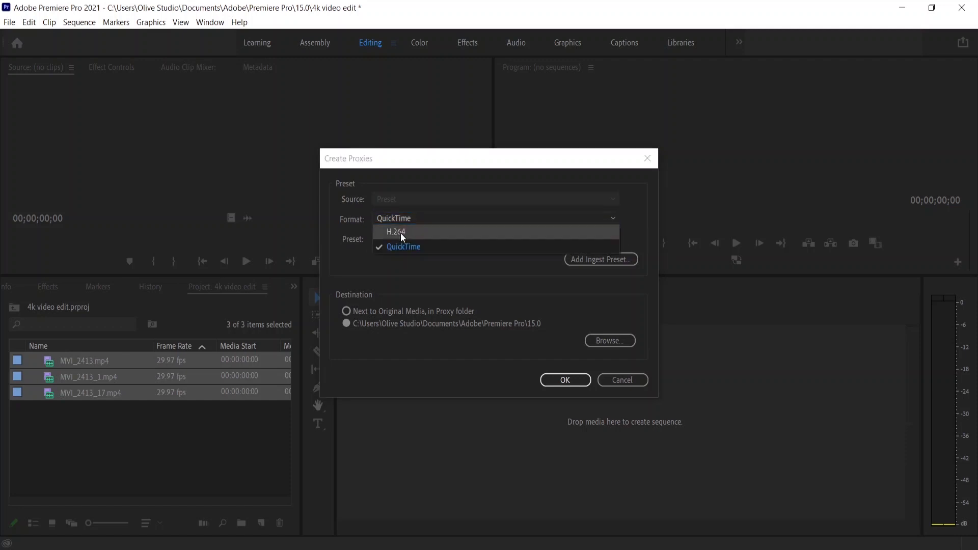
click(401, 232)
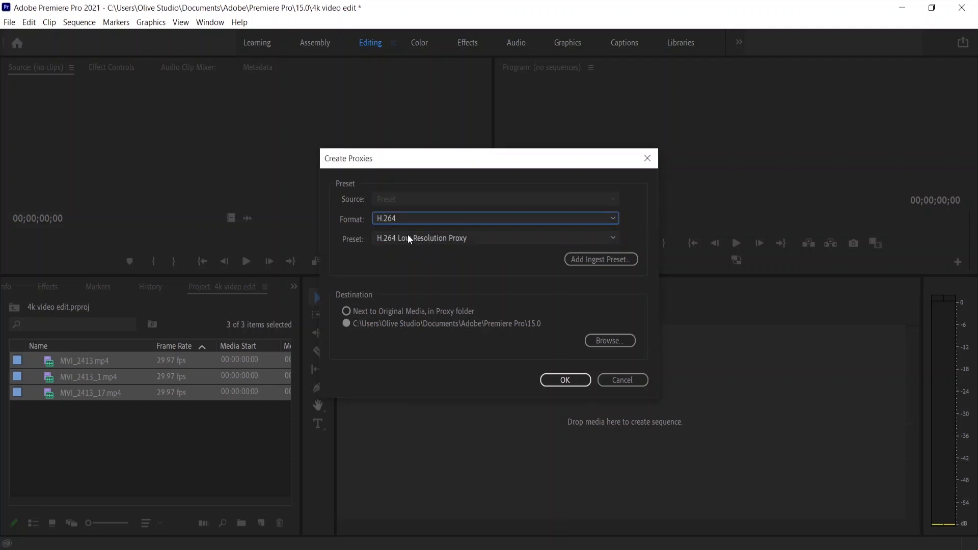
click(408, 235)
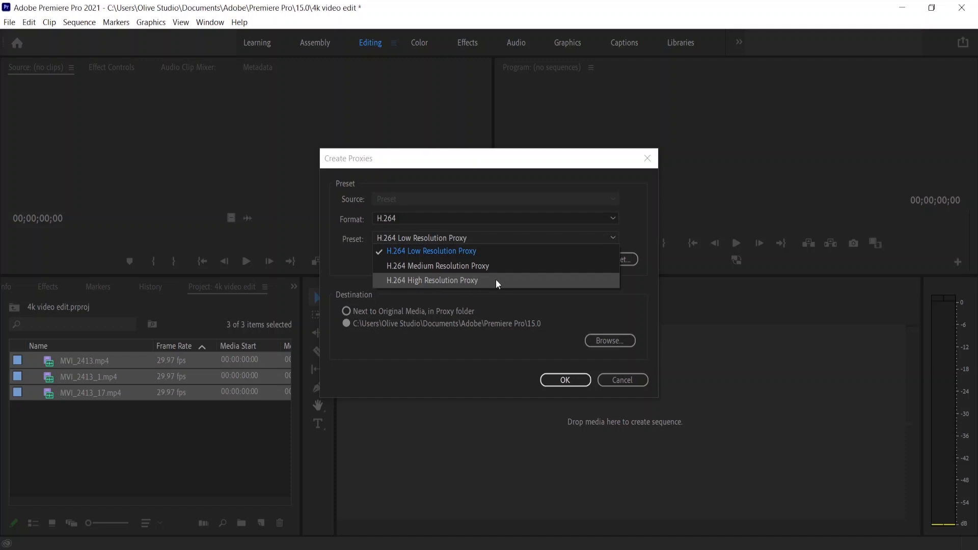
click(421, 240)
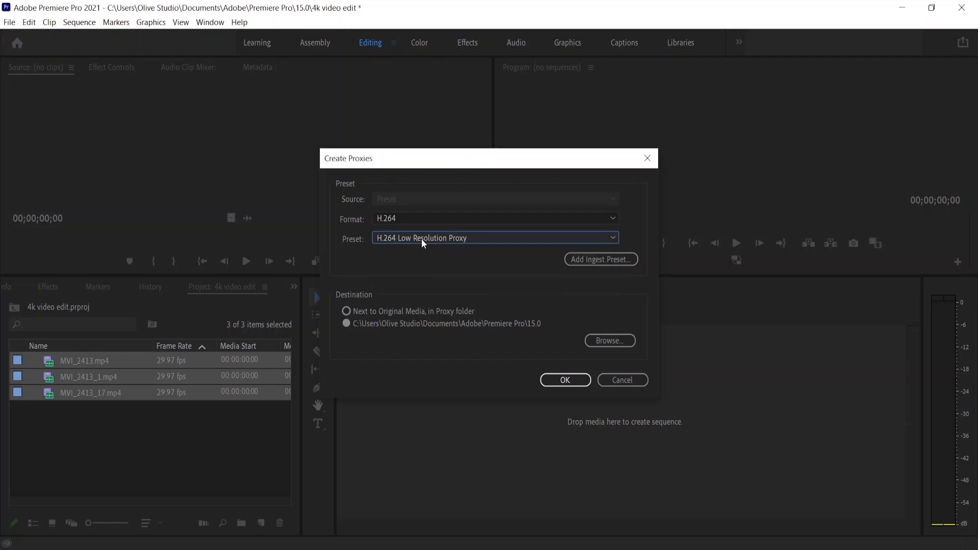
click(566, 381)
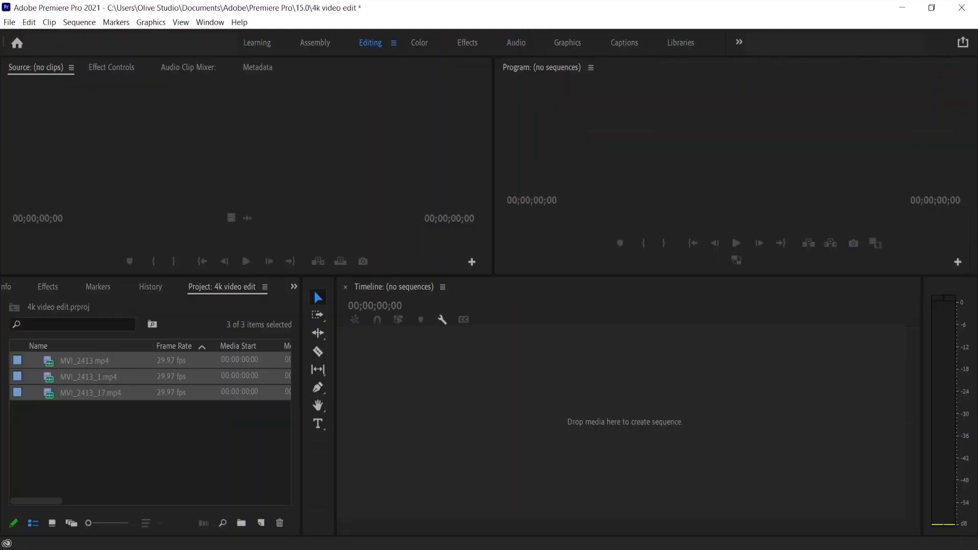
Enable the Proxy column in the Project panel's Metadata Display settings.
drag(301, 395, 327, 395)
drag(838, 501, 908, 501)
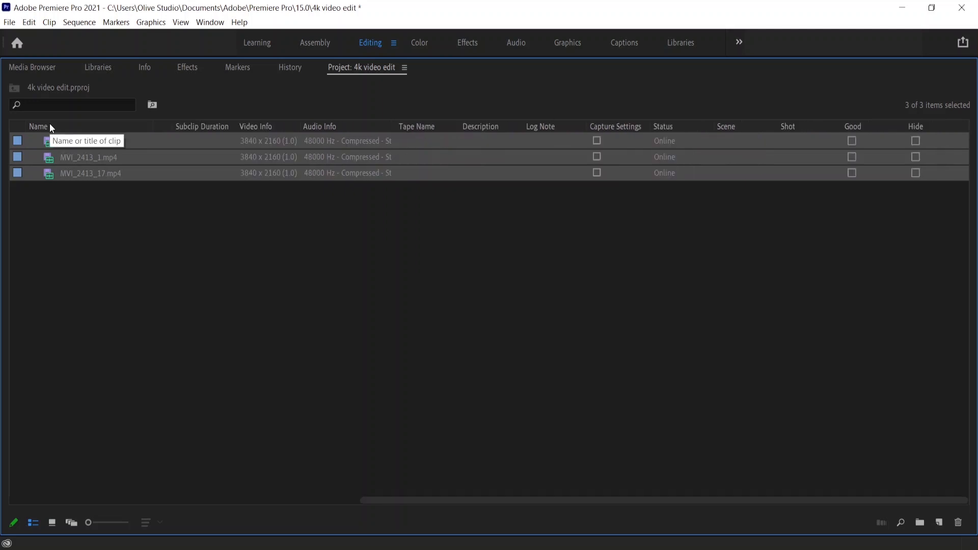
right_click(50, 123)
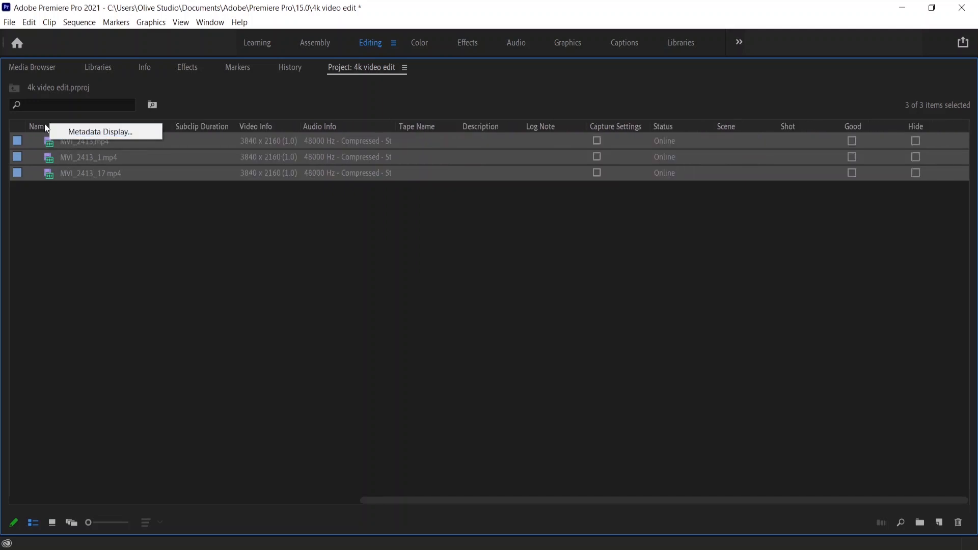
click(63, 131)
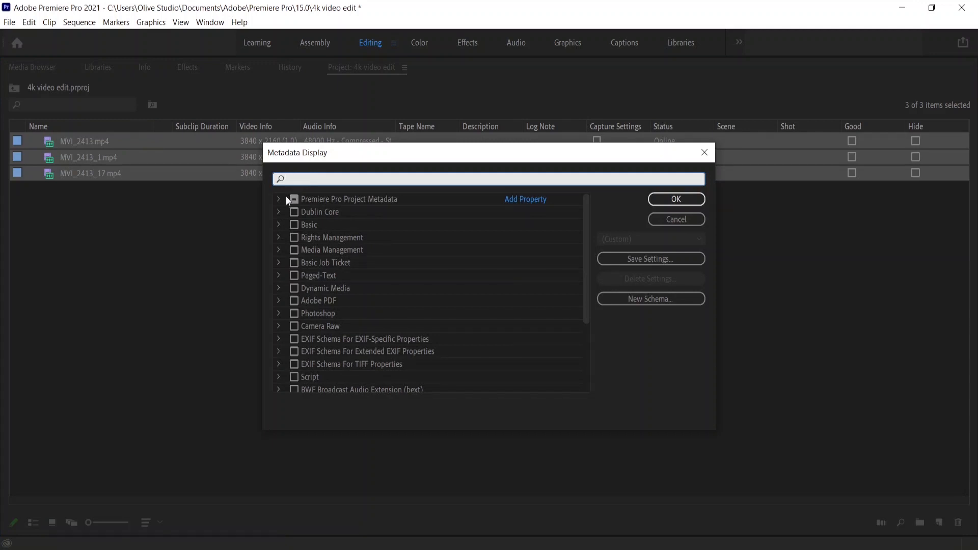
click(279, 198)
scroll(328, 331, down, 2)
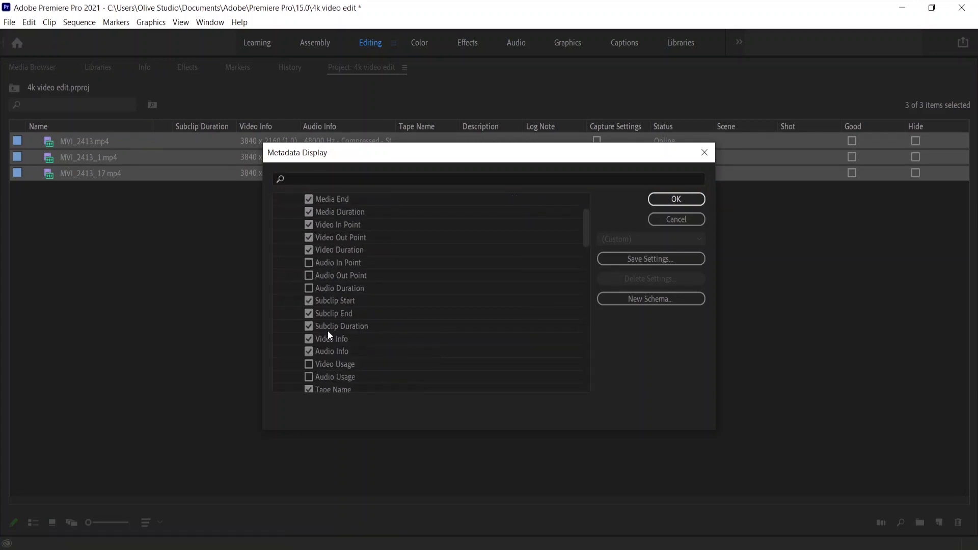
scroll(328, 331, down, 9)
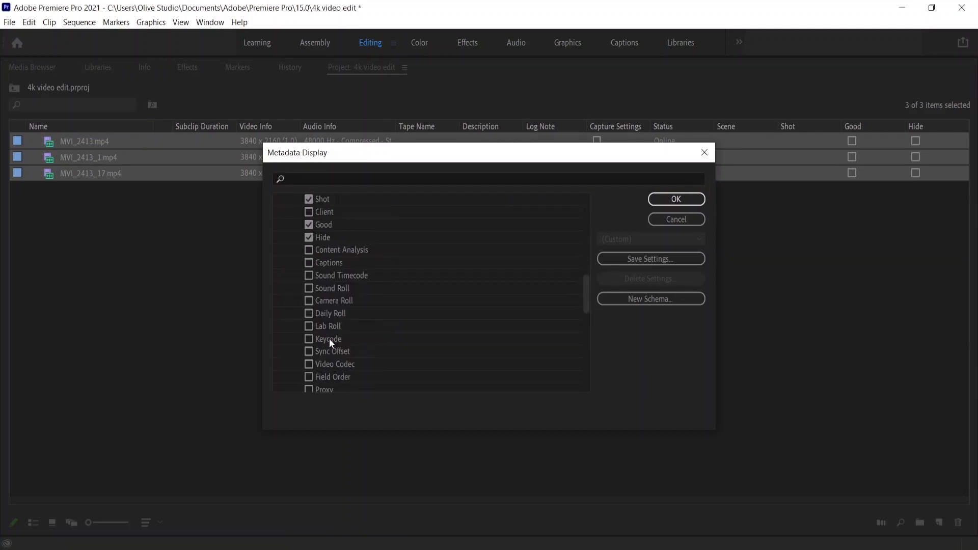
scroll(329, 341, down, 3)
scroll(331, 266, down, 1)
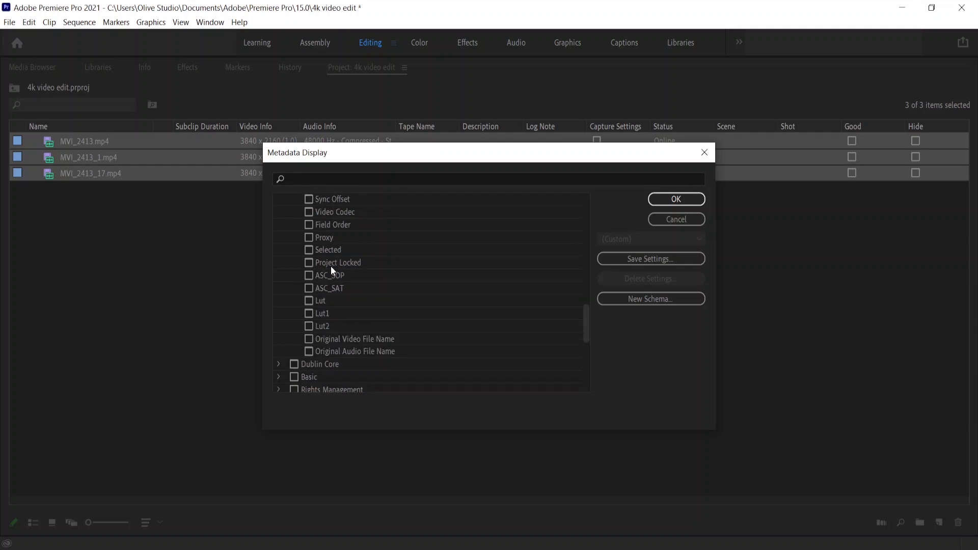
click(308, 238)
click(676, 198)
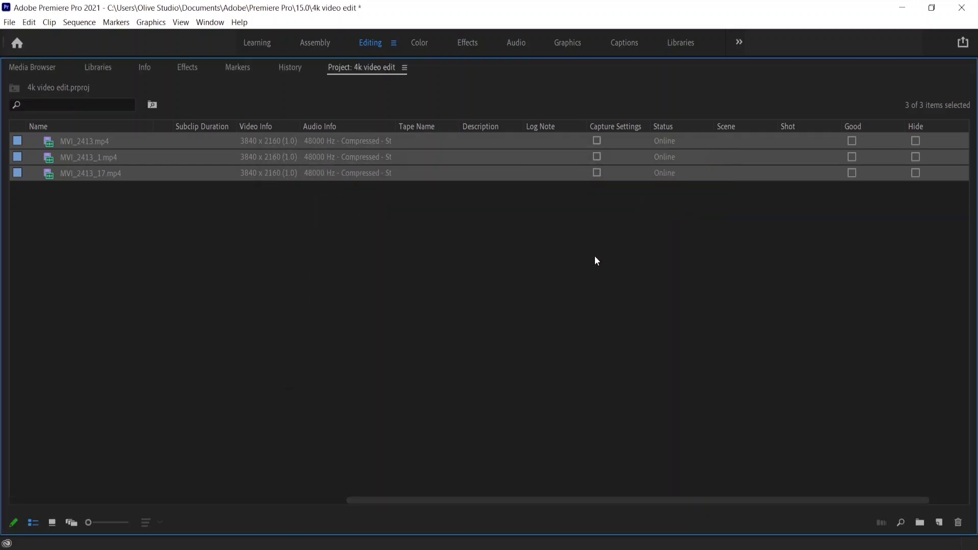
Move the Proxy column next to Video Info and restore the Project panel to its normal size.
scroll(723, 501, right, 3)
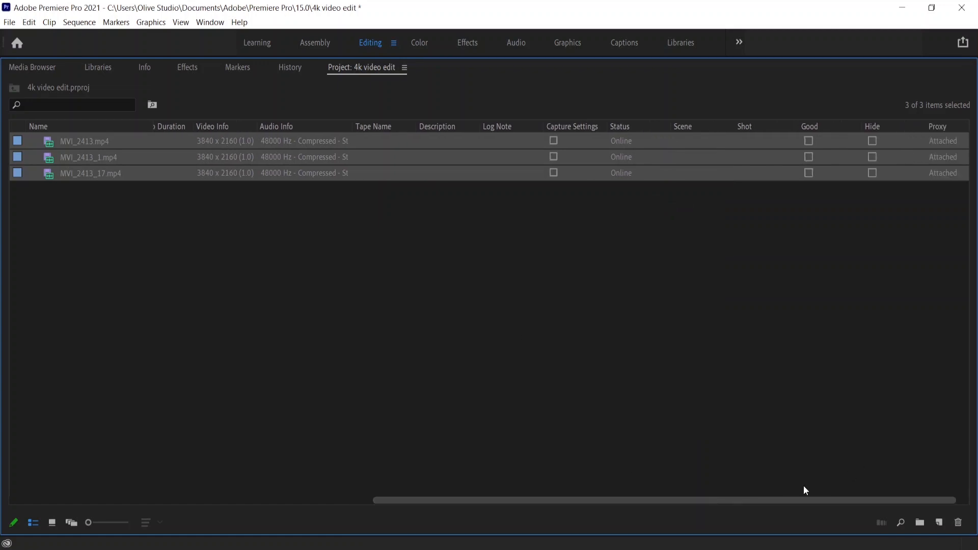
drag(923, 124, 246, 158)
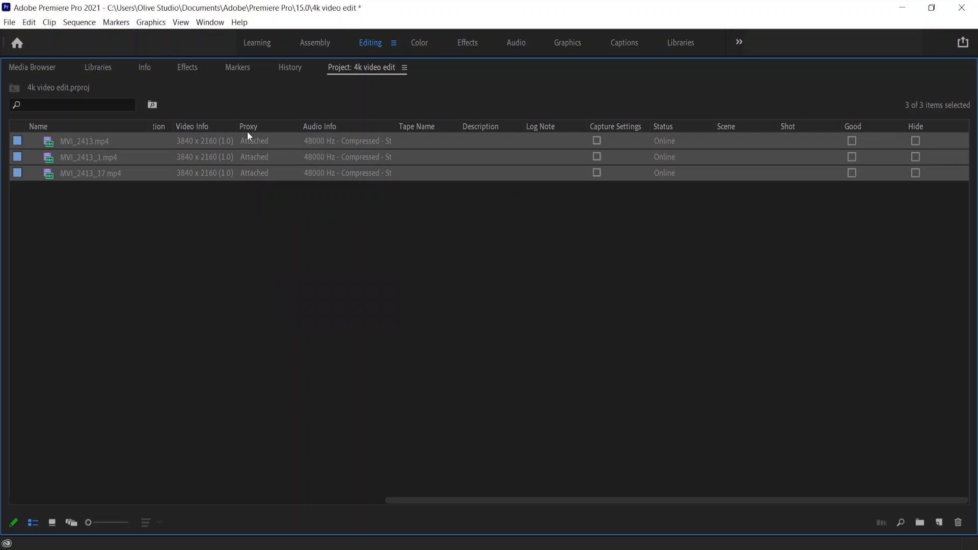
key(grave)
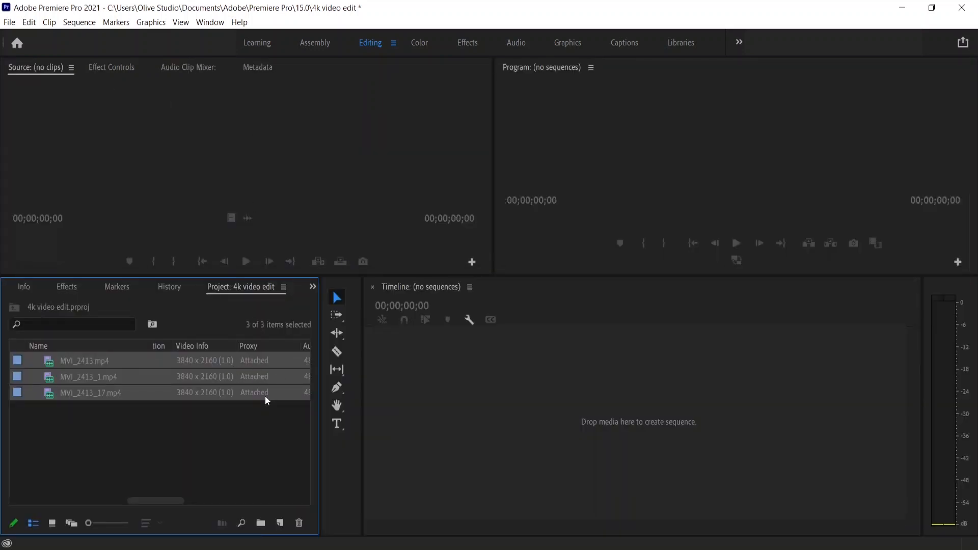
click(93, 362)
click(87, 377)
click(88, 390)
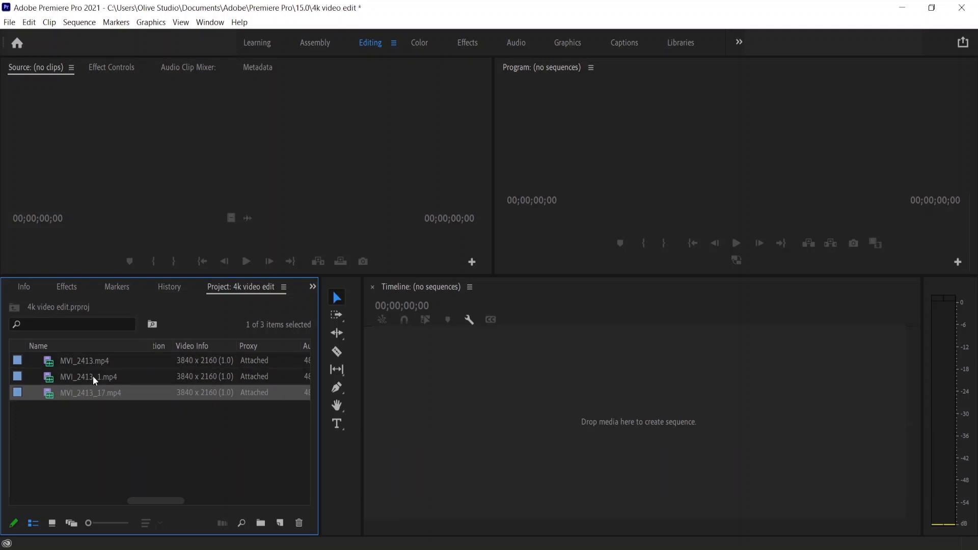
click(93, 376)
click(90, 363)
click(90, 377)
click(90, 389)
click(90, 372)
click(89, 363)
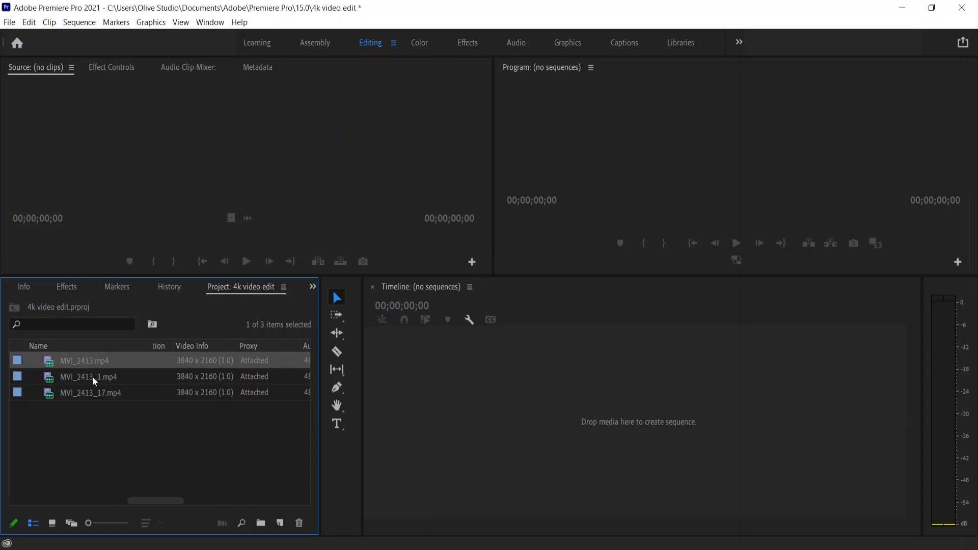
click(93, 377)
click(97, 393)
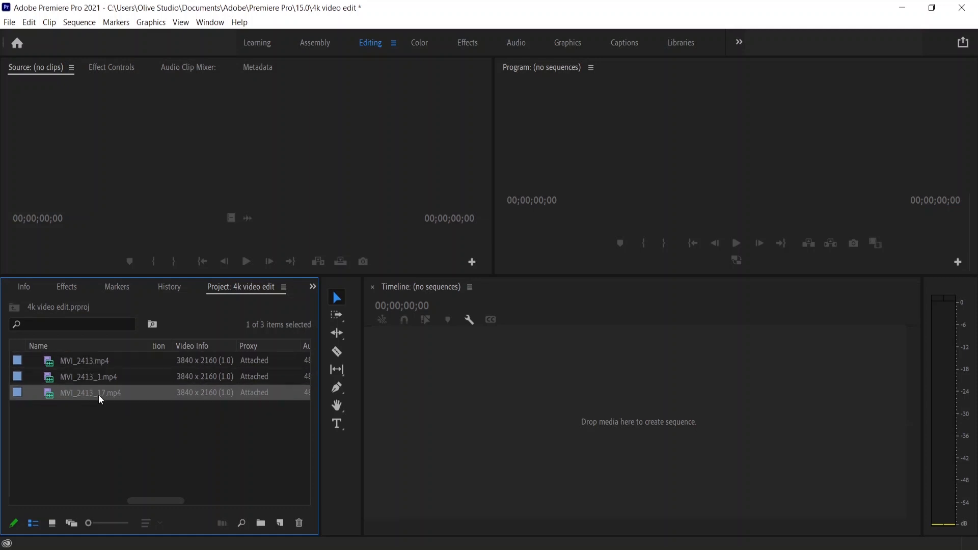
Sort the project clips by the Proxy column in descending order.
click(253, 347)
click(252, 410)
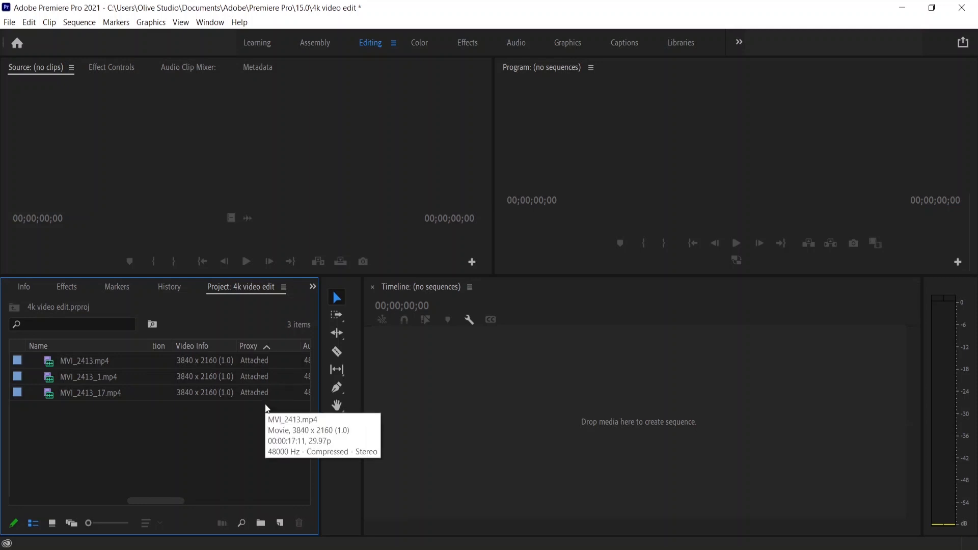
click(255, 347)
click(100, 365)
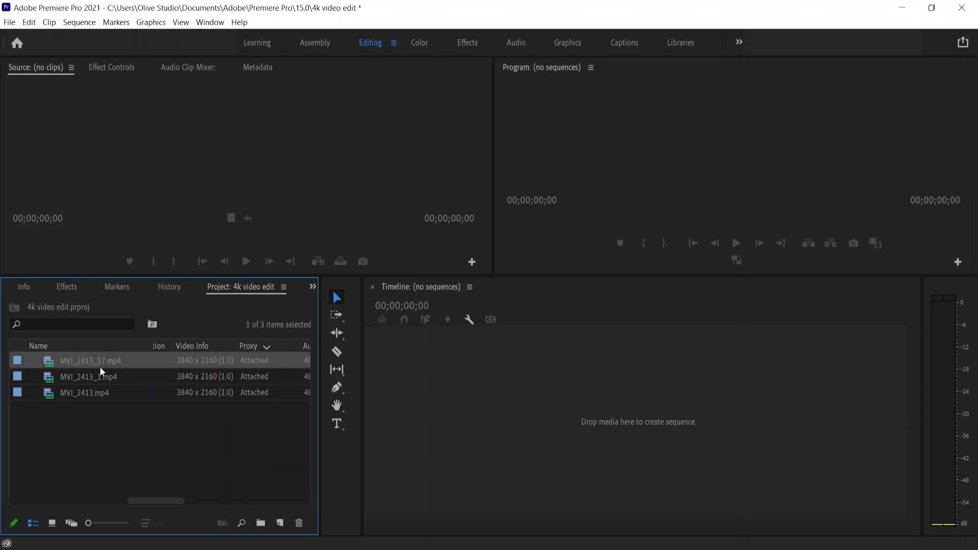
click(122, 378)
click(102, 390)
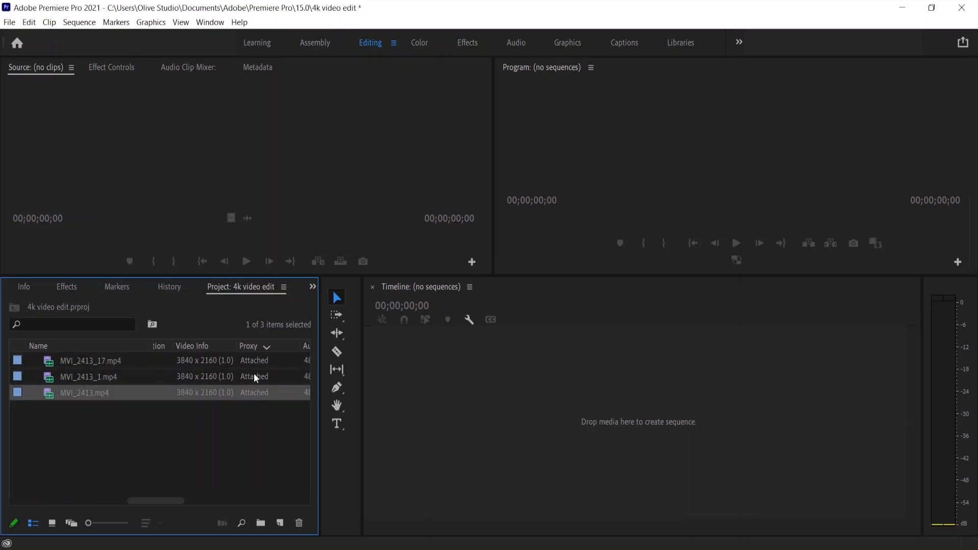
click(251, 363)
click(252, 377)
click(252, 395)
click(93, 361)
click(94, 377)
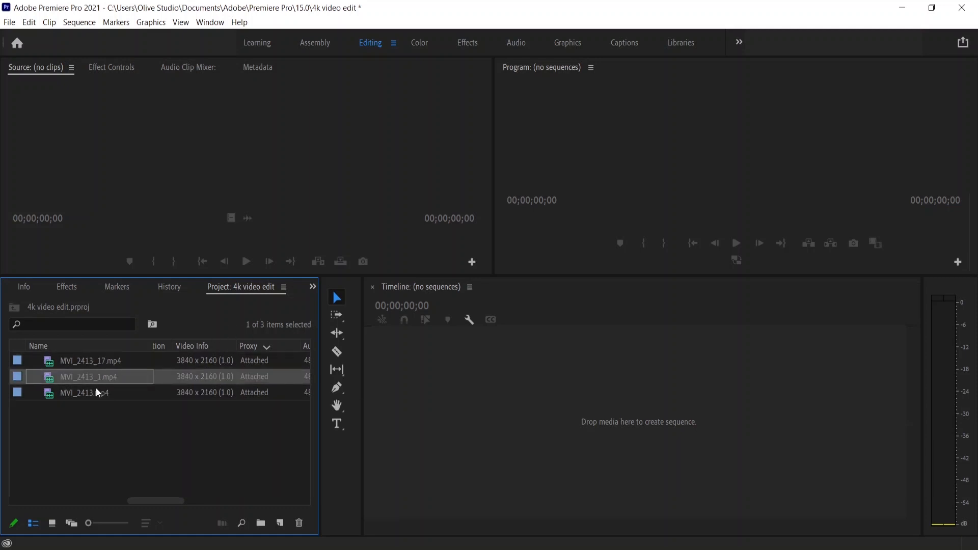
click(96, 357)
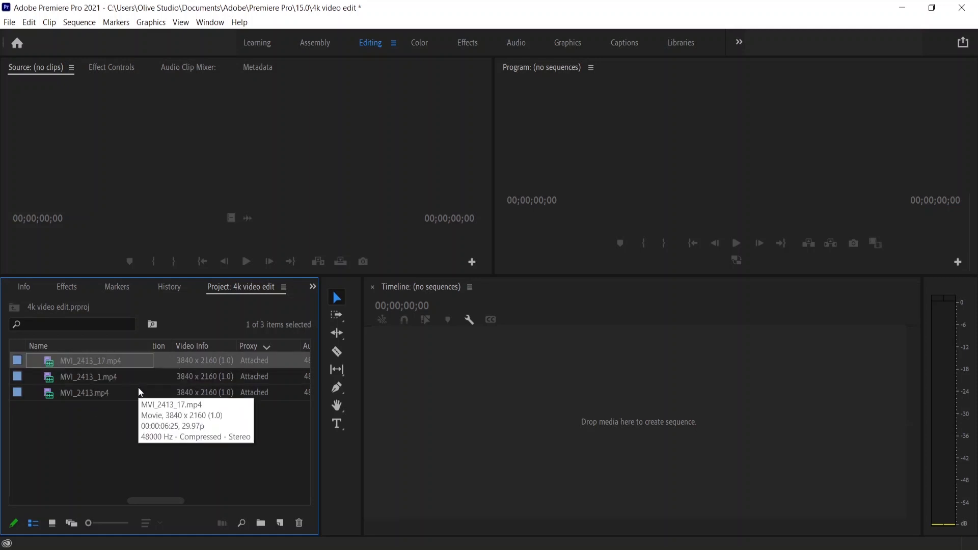
click(258, 390)
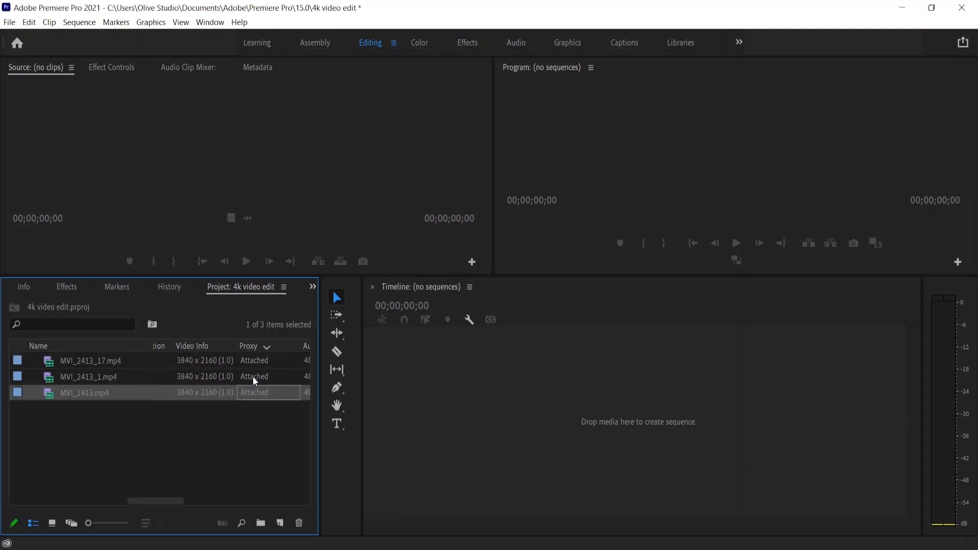
click(253, 377)
click(250, 360)
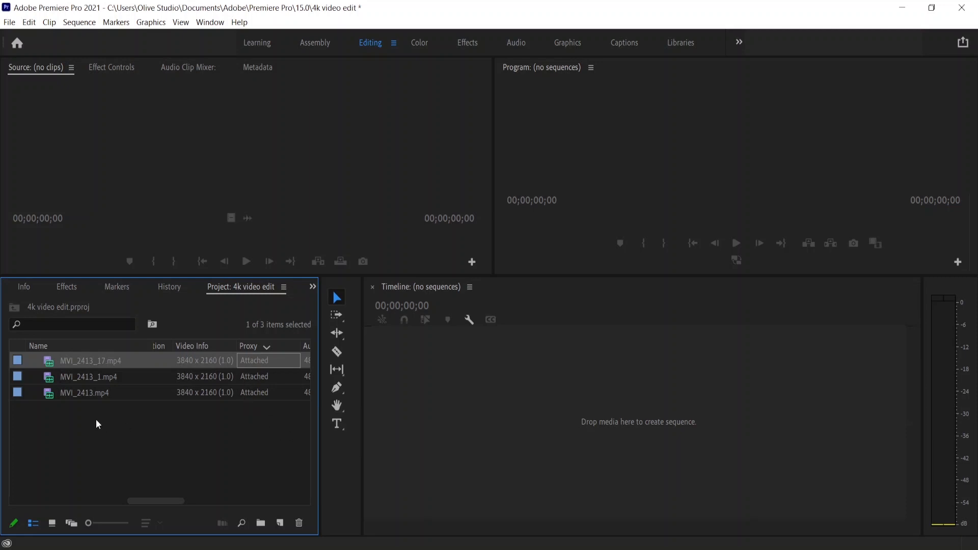
Create a new sequence from the three clips and toggle proxy playback in the Program Monitor.
drag(49, 411, 102, 363)
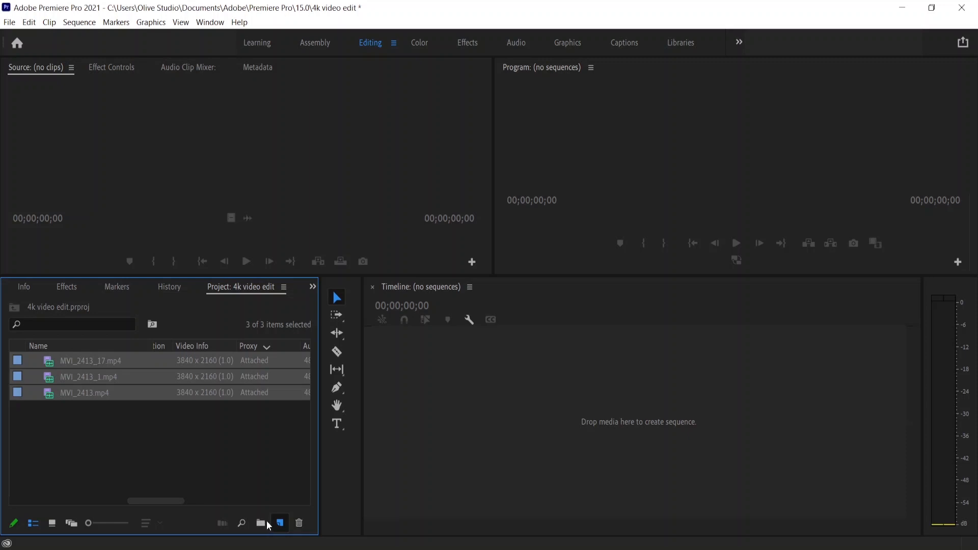
drag(267, 520, 274, 520)
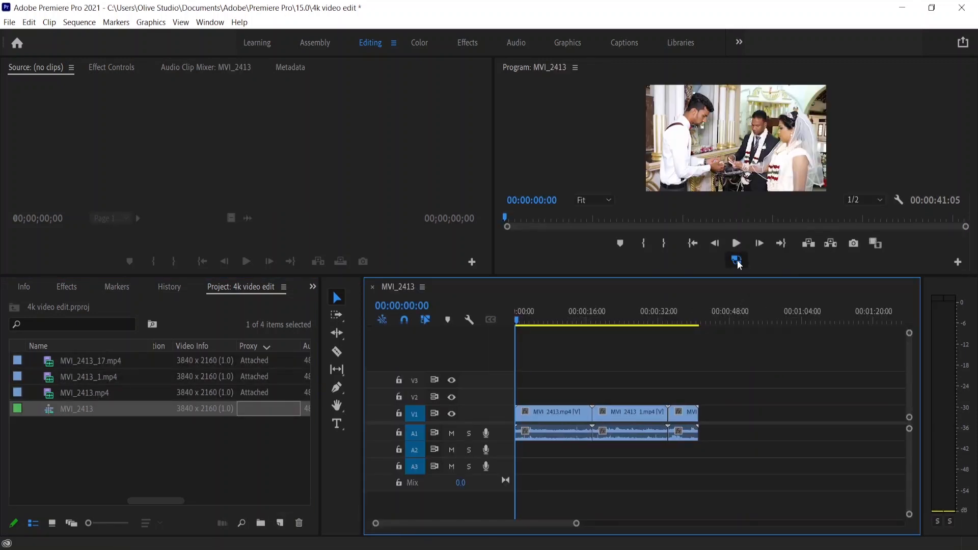
drag(517, 320, 579, 326)
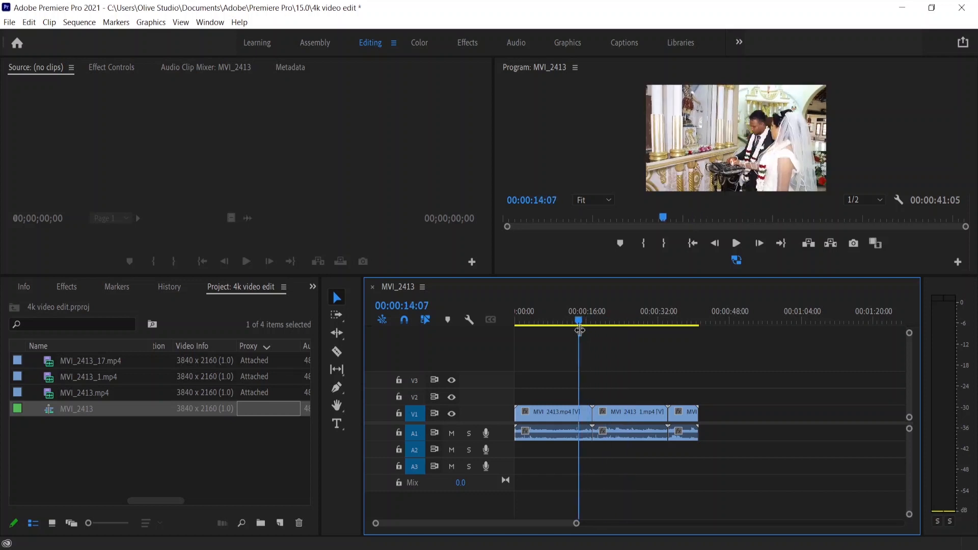
click(737, 260)
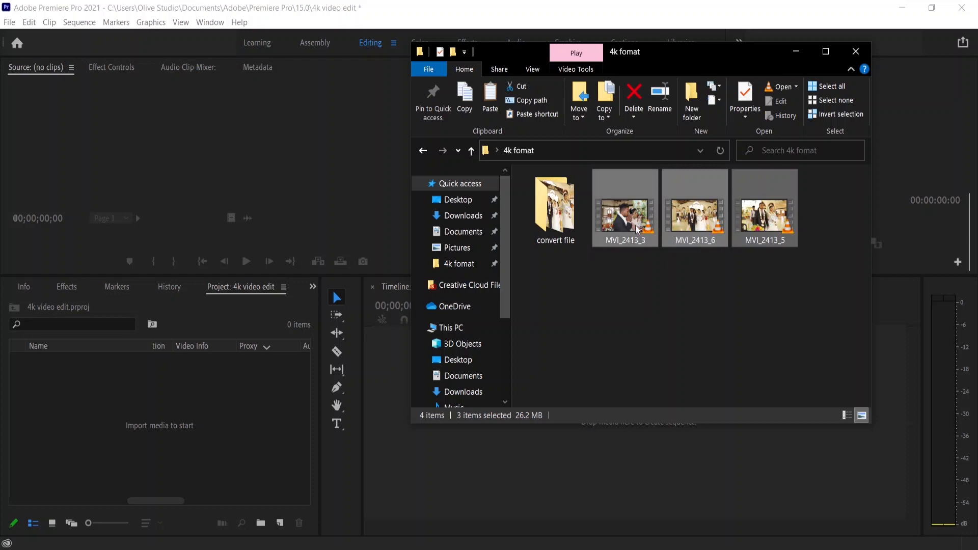
Import MVI_2413_3, MVI_2413_5 and MVI_2413_6 from the 4k fomat folder into the project.
drag(642, 232, 190, 437)
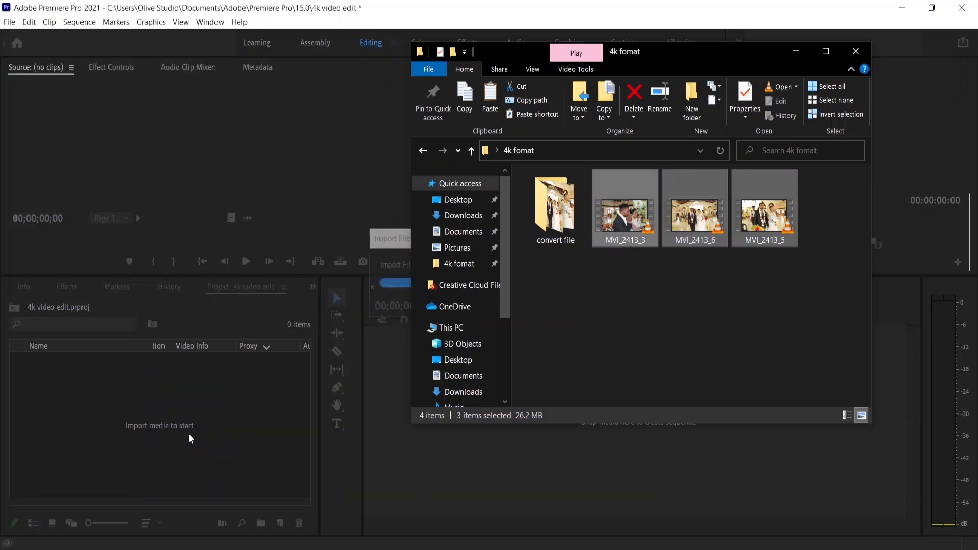
click(176, 392)
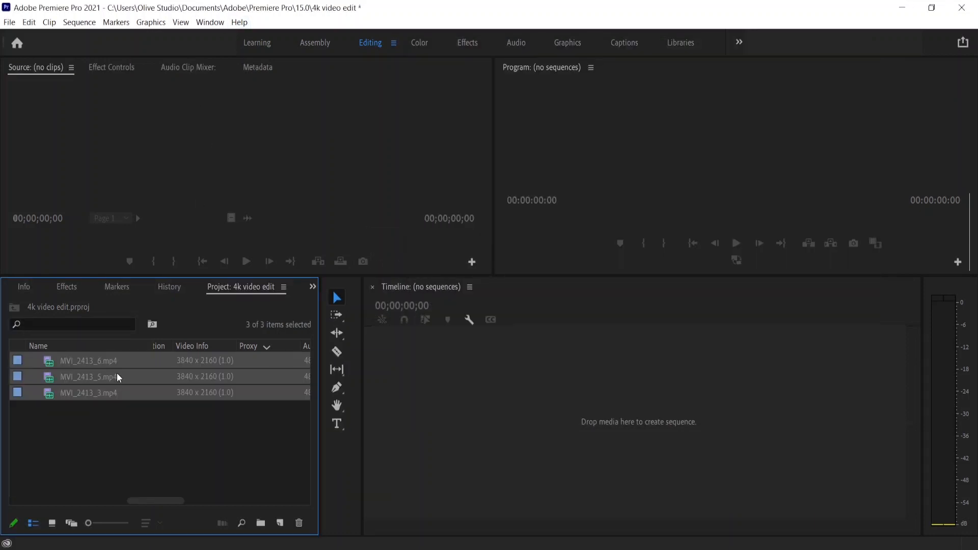
Open Attach Proxies for the three newly imported clips.
right_click(94, 378)
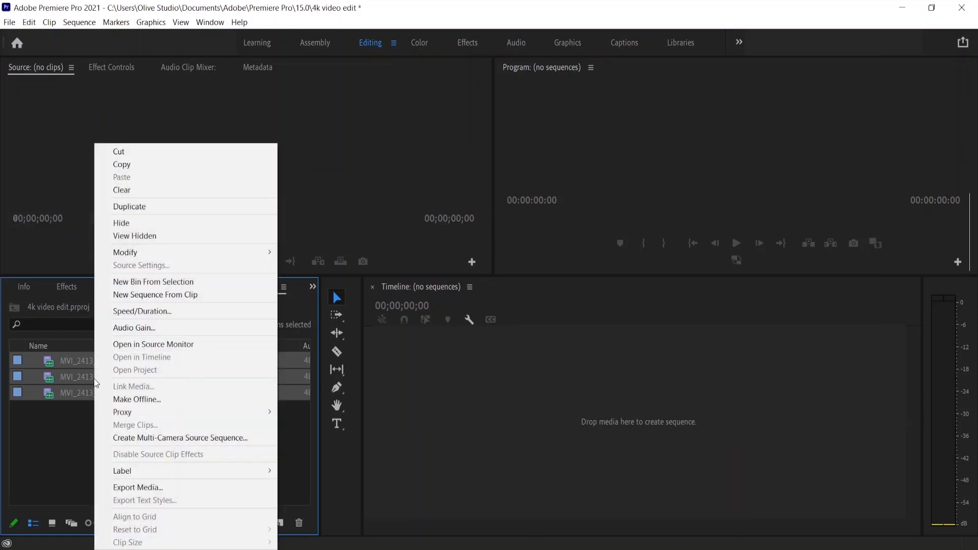
mouse_move(170, 415)
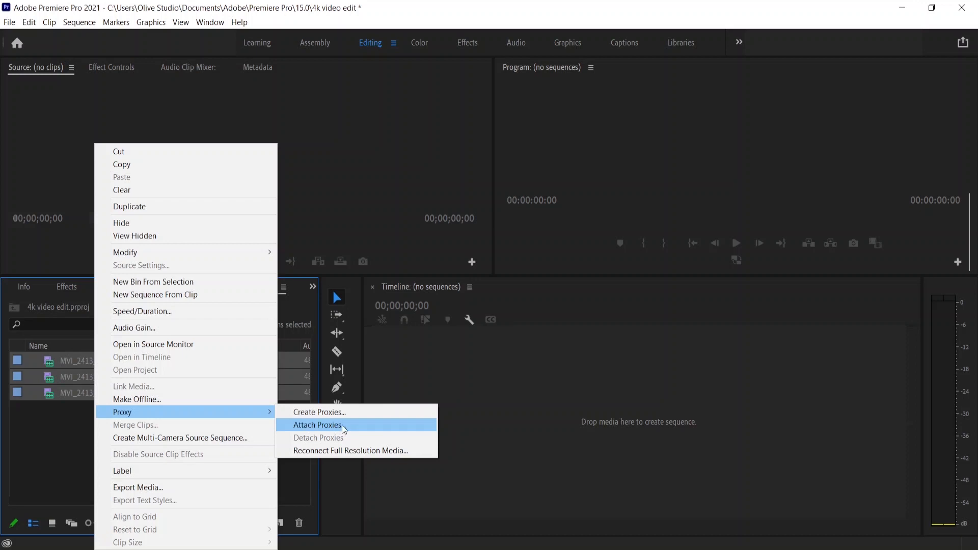
click(343, 428)
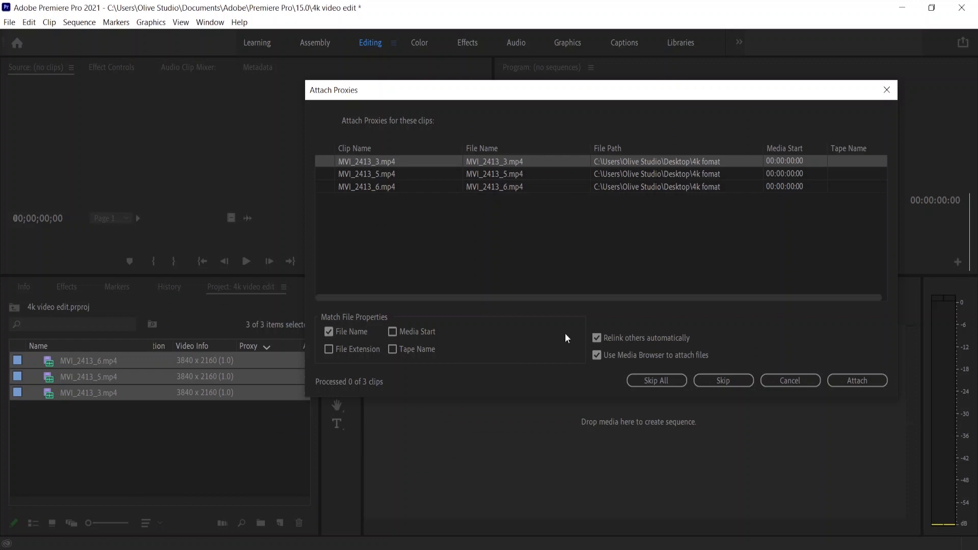
Attach proxies by choosing MVI_2413_3_Proxy from the convert file folder.
click(851, 382)
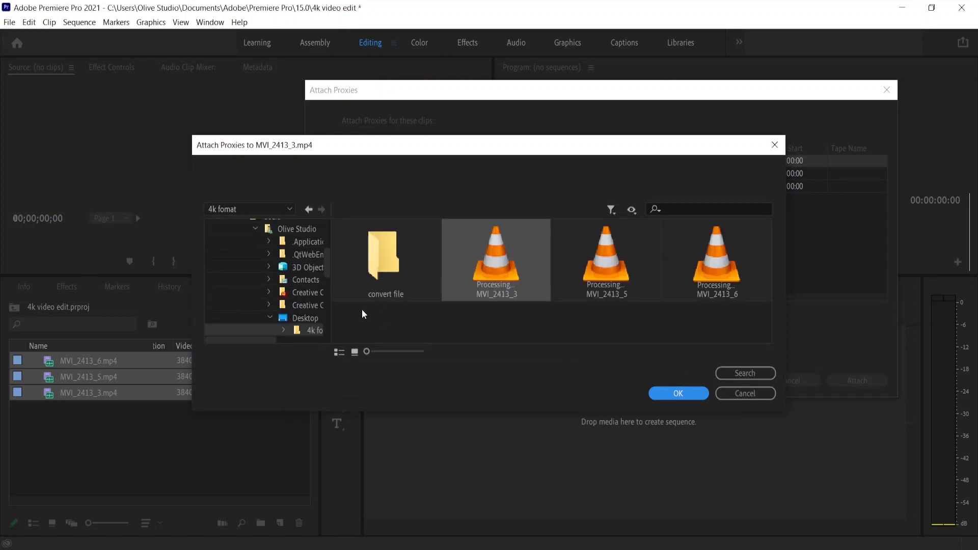
double_click(386, 270)
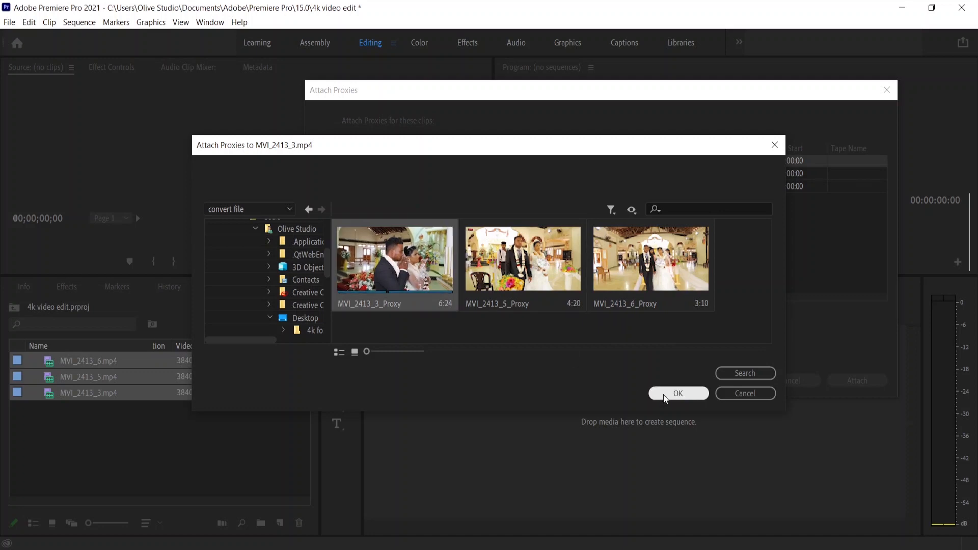
click(678, 394)
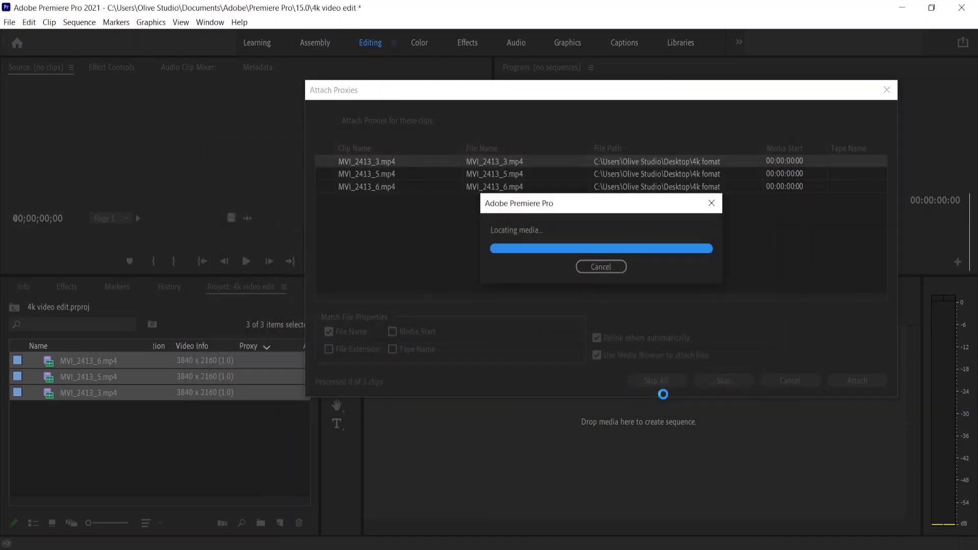